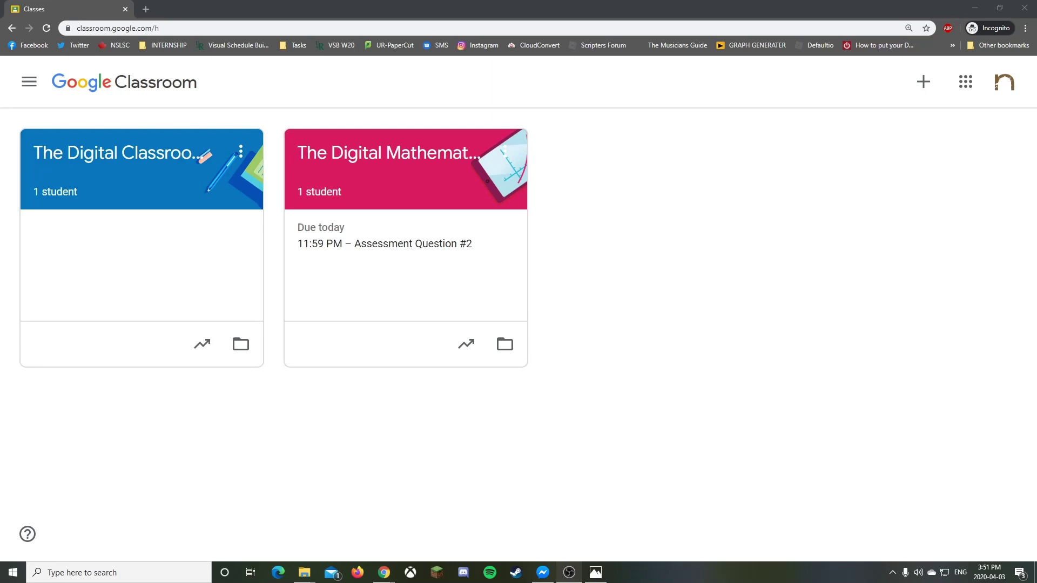
- Open the class The Digital Classroom Tutorials
{"action": "left_click", "coordinate": [155, 159]}
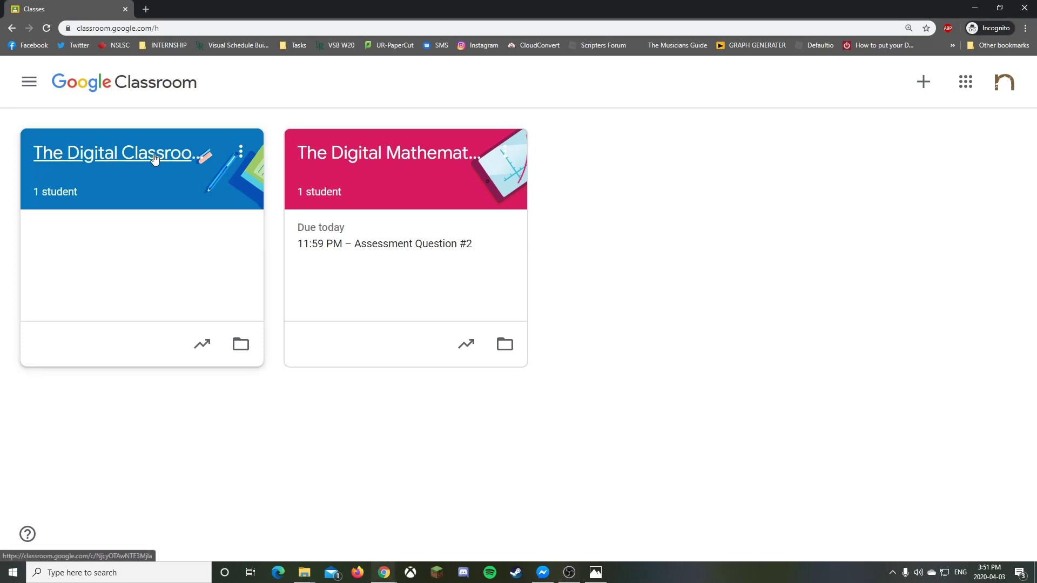
{"action": "left_click", "coordinate": [155, 159]}
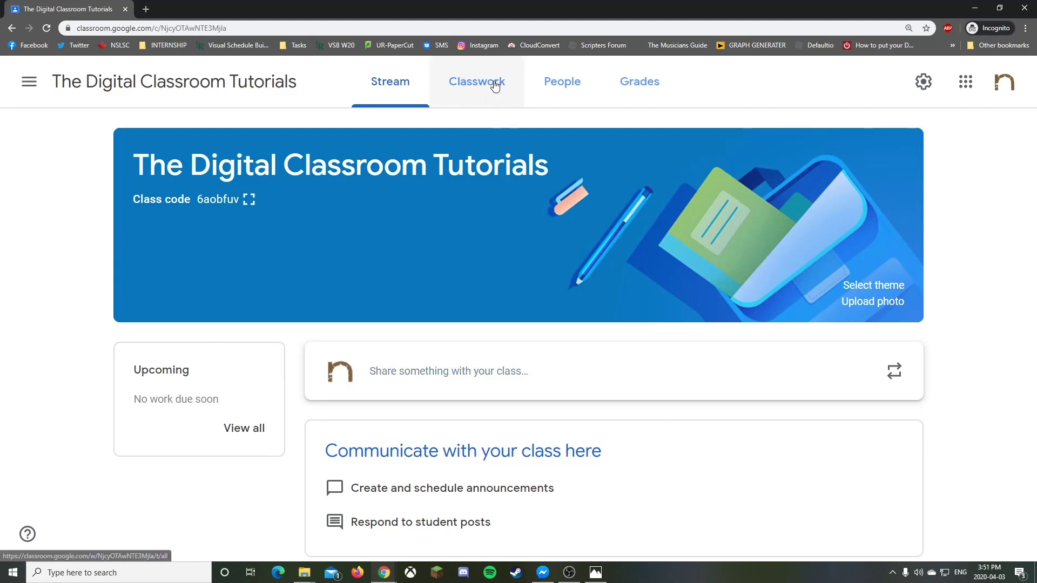
{"action": "left_click", "coordinate": [499, 371]}
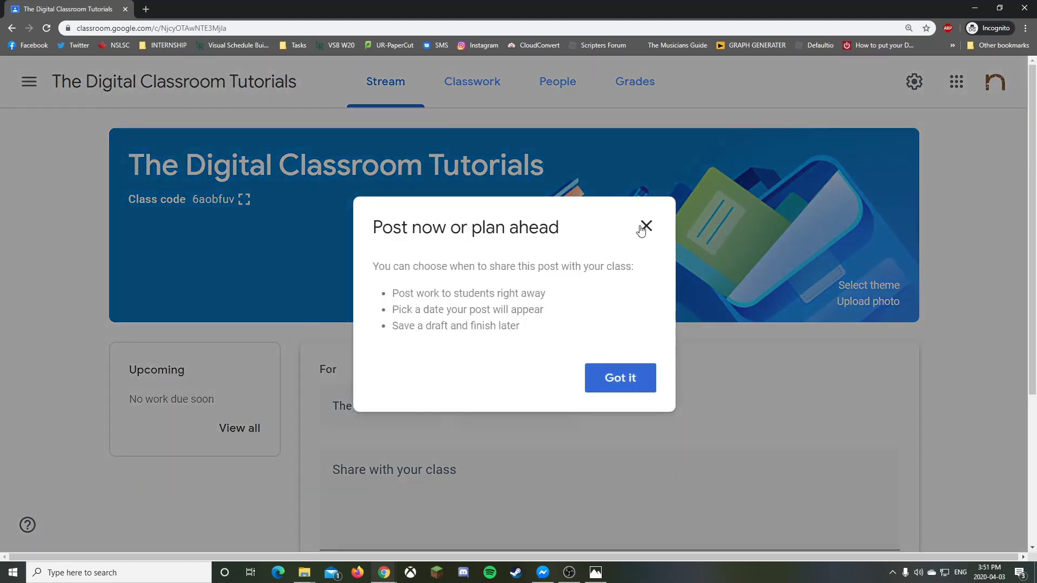
{"action": "left_click", "coordinate": [646, 226]}
{"action": "scroll", "coordinate": [464, 402], "scroll_direction": "down", "scroll_amount": 3}
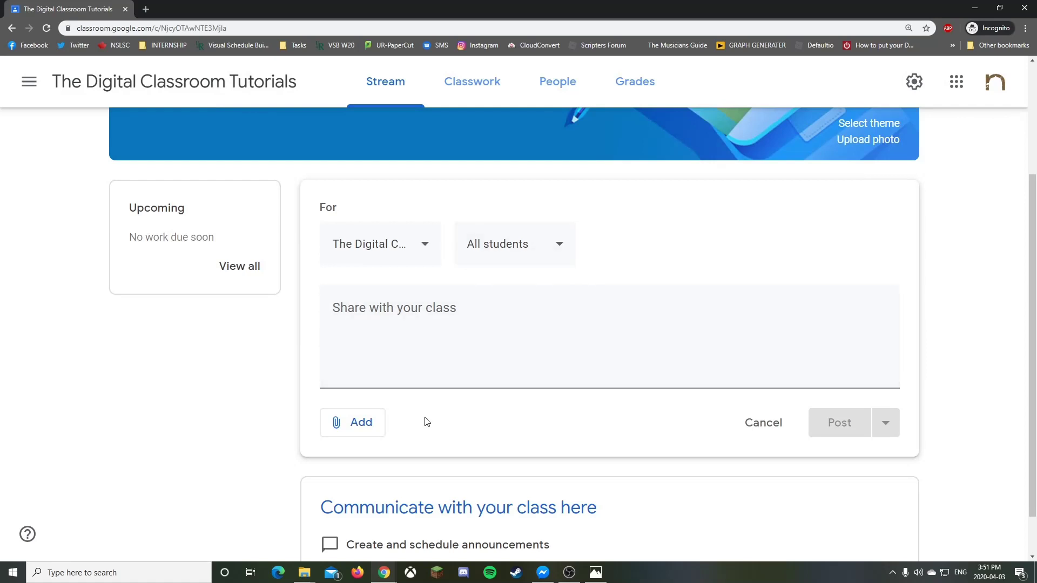
{"action": "left_click", "coordinate": [366, 426]}
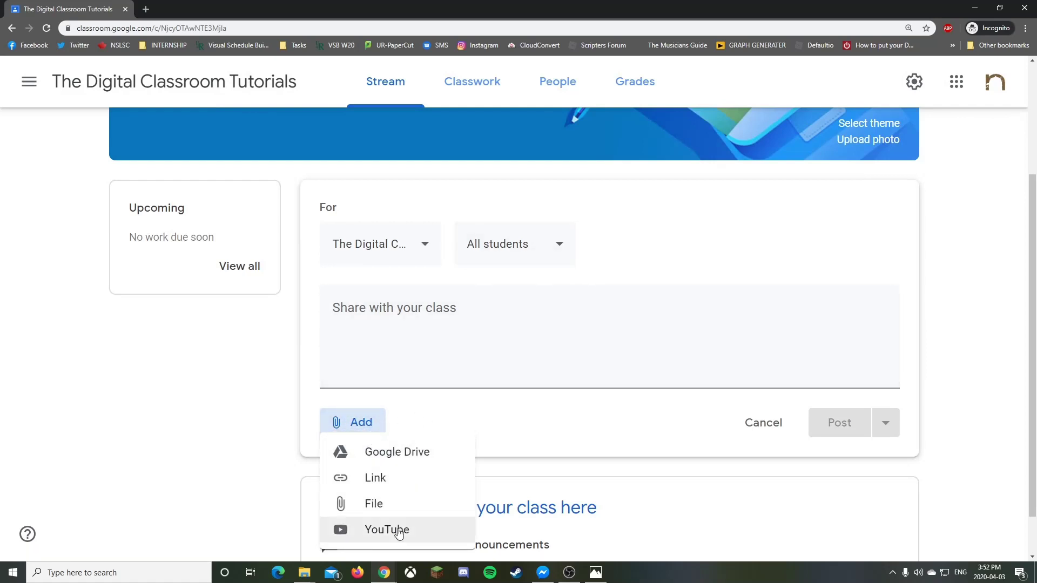
{"action": "left_click", "coordinate": [350, 339]}
{"action": "scroll", "coordinate": [350, 339], "scroll_direction": "up", "scroll_amount": 3}
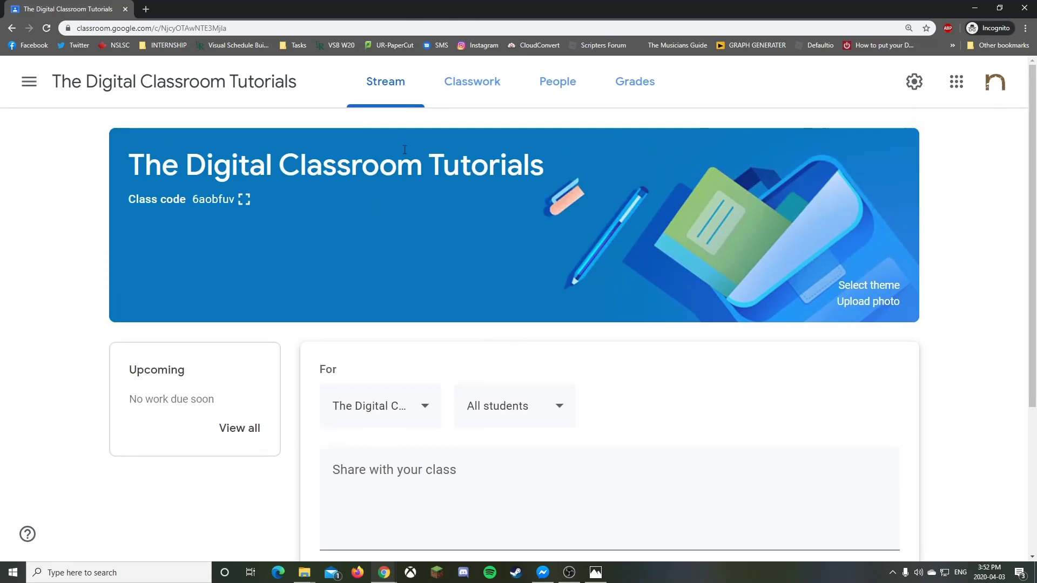
- Start a new assignment in the class's Classwork and dismiss the tip about adding or creating materials
{"action": "left_click", "coordinate": [452, 85]}
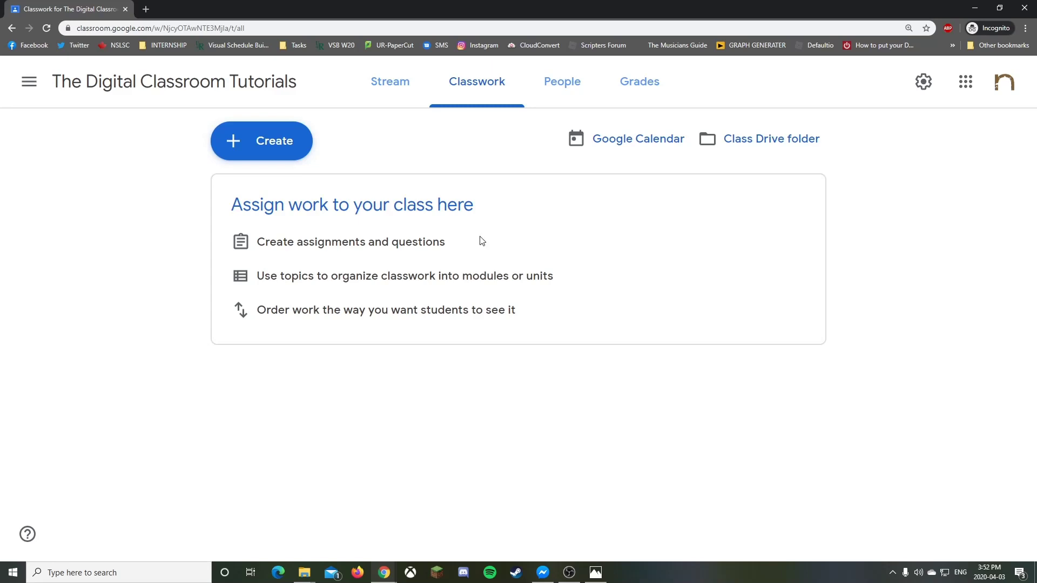
{"action": "left_click", "coordinate": [286, 150]}
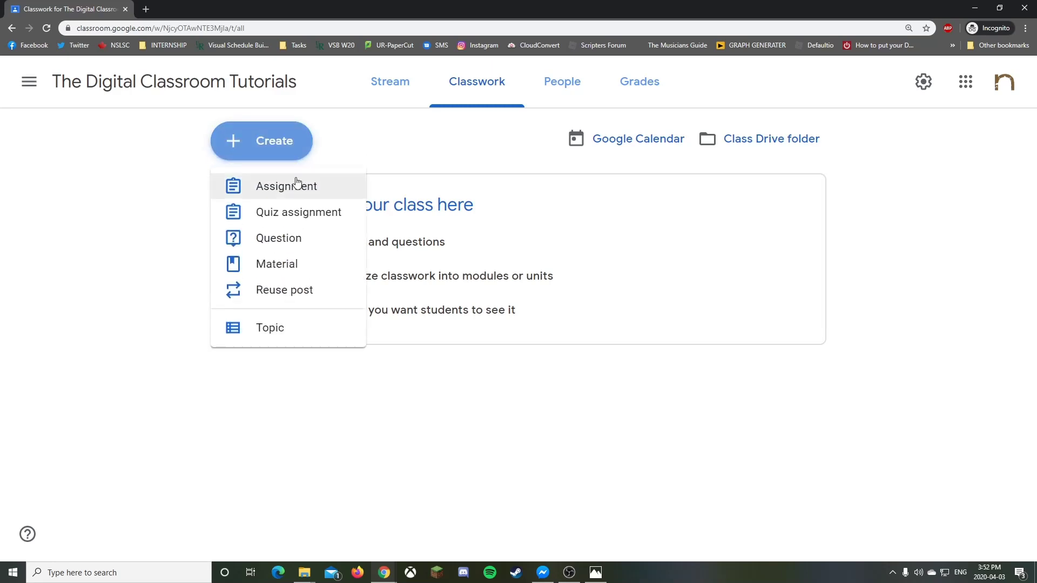
{"action": "left_click", "coordinate": [297, 186]}
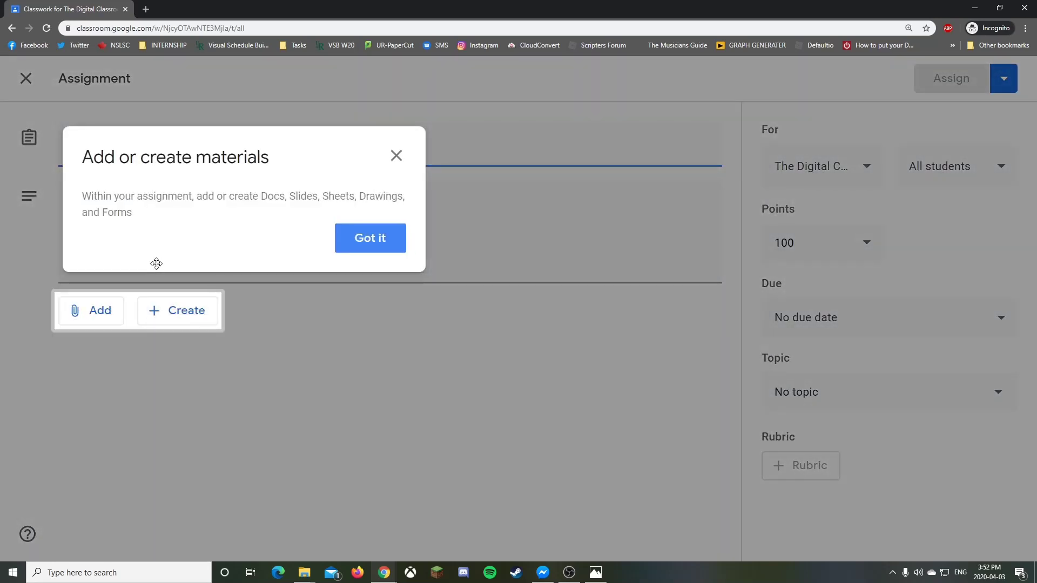
{"action": "left_click", "coordinate": [400, 159]}
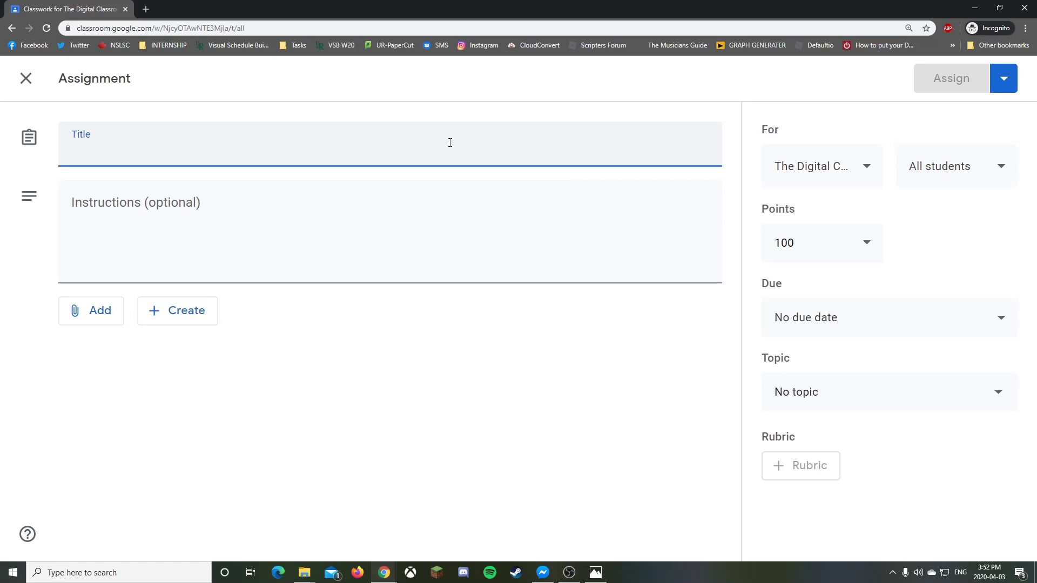
- Title the assignment "Audio Assignment Test Submission" and enter the instructions "This is your test submission."
{"action": "type", "text": "Audio "}
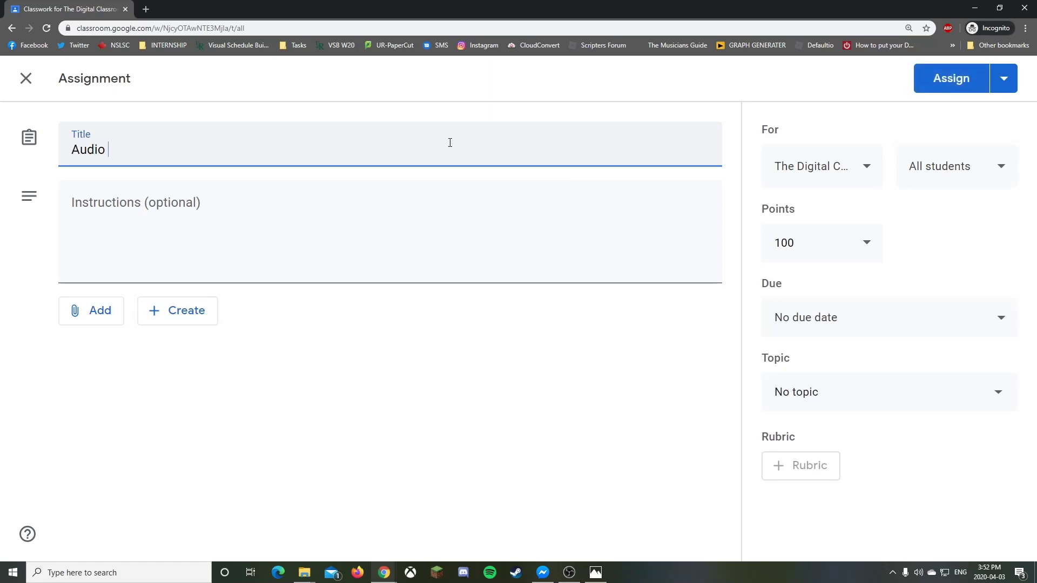
{"action": "type", "text": "Assignment Test Submissi"}
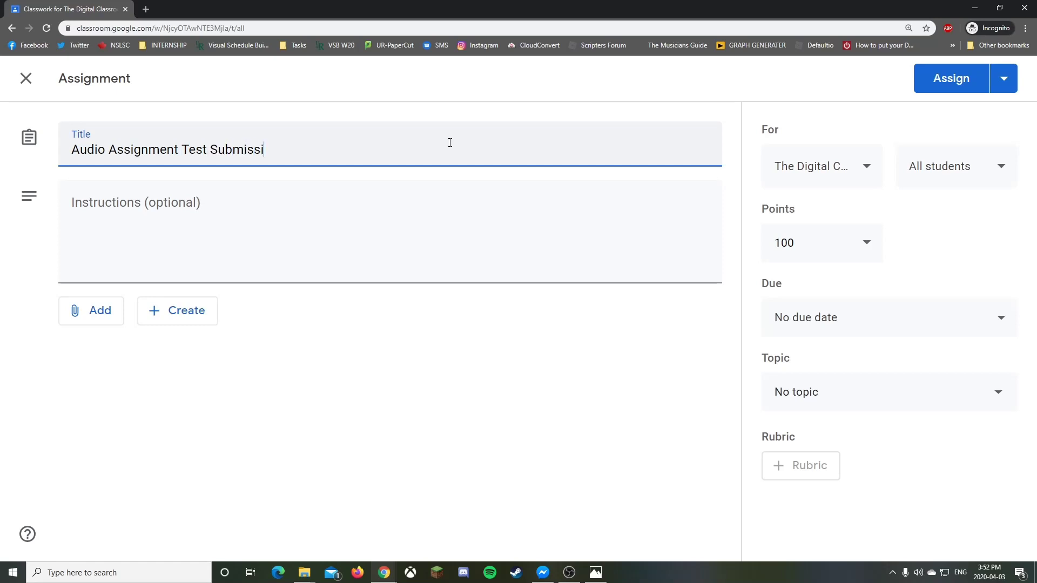
{"action": "type", "text": "on"}
{"action": "left_click", "coordinate": [125, 238]}
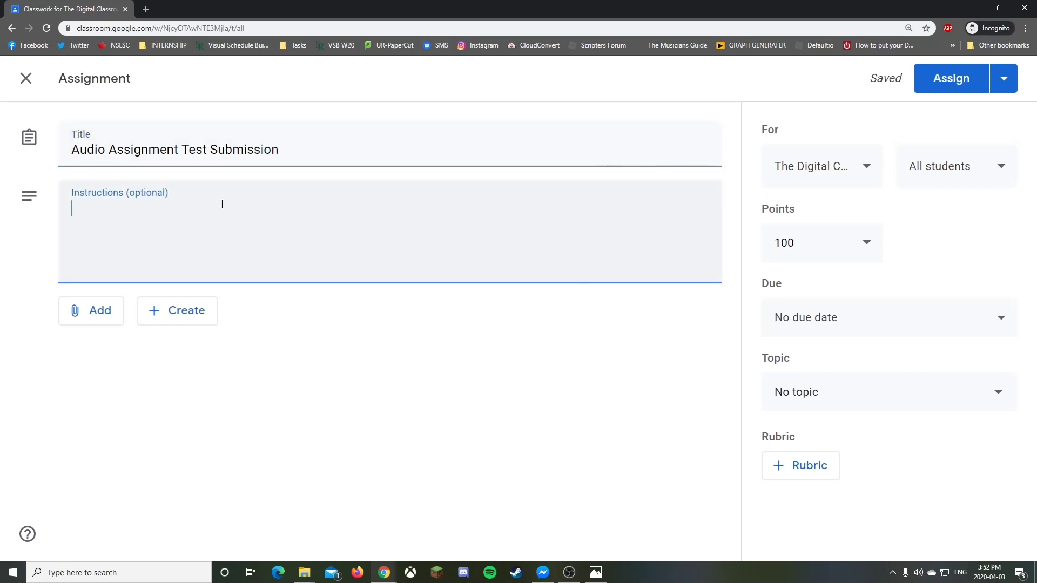
{"action": "type", "text": "This is your test s"}
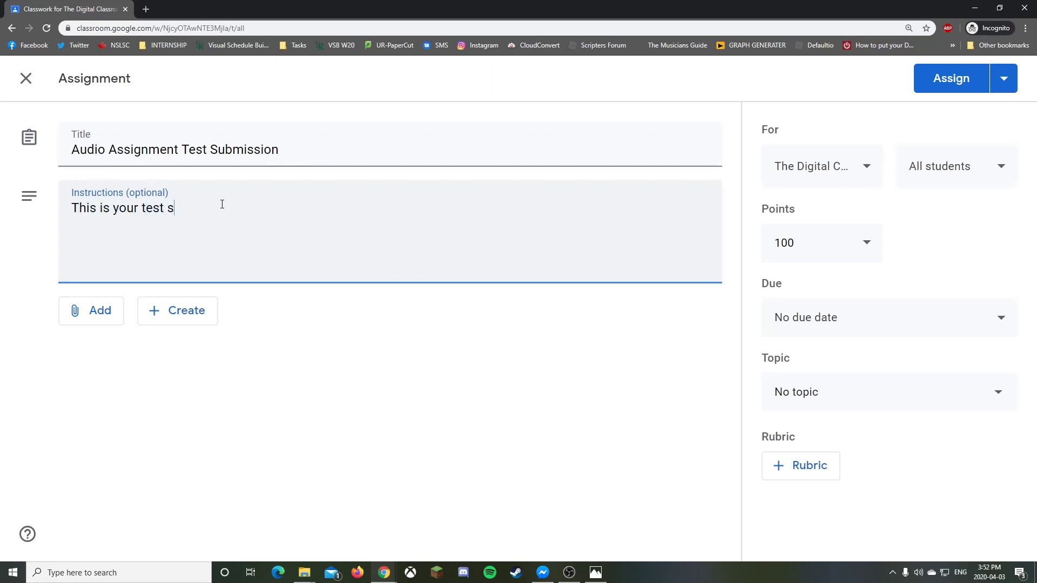
{"action": "type", "text": "ubmission."}
{"action": "left_click", "coordinate": [190, 322]}
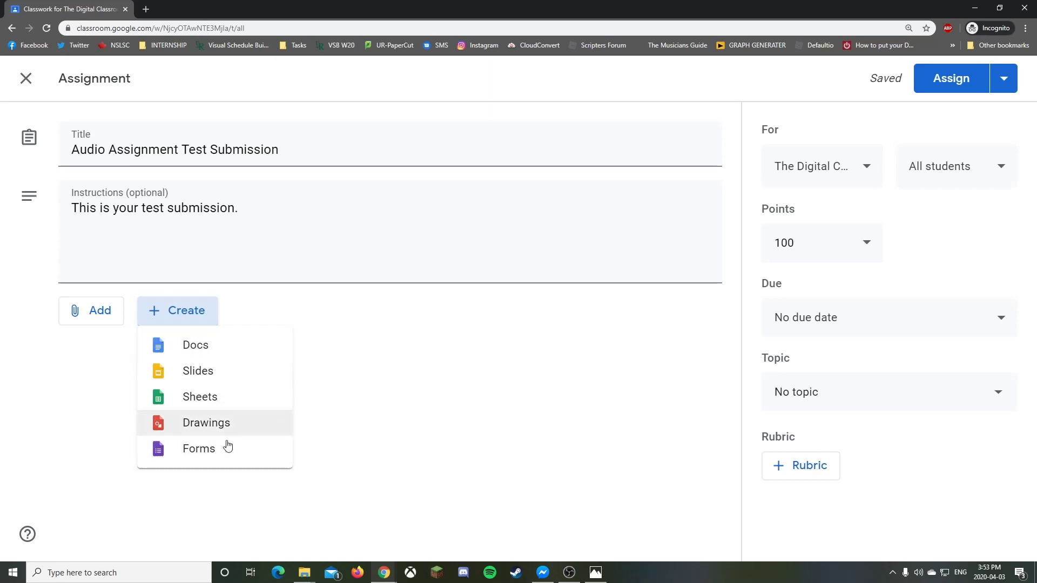
{"action": "left_click", "coordinate": [92, 322]}
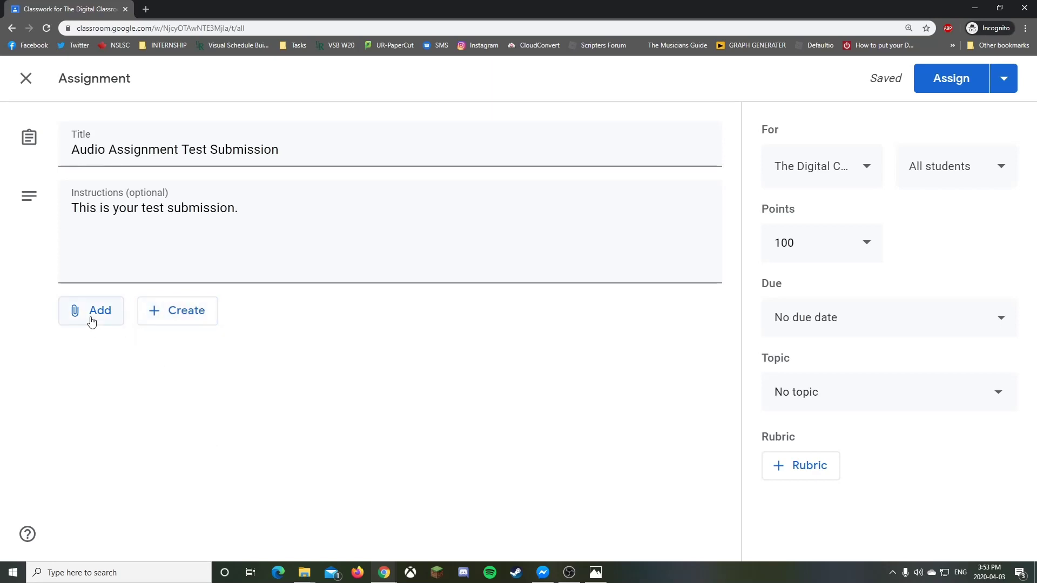
{"action": "left_click", "coordinate": [92, 322]}
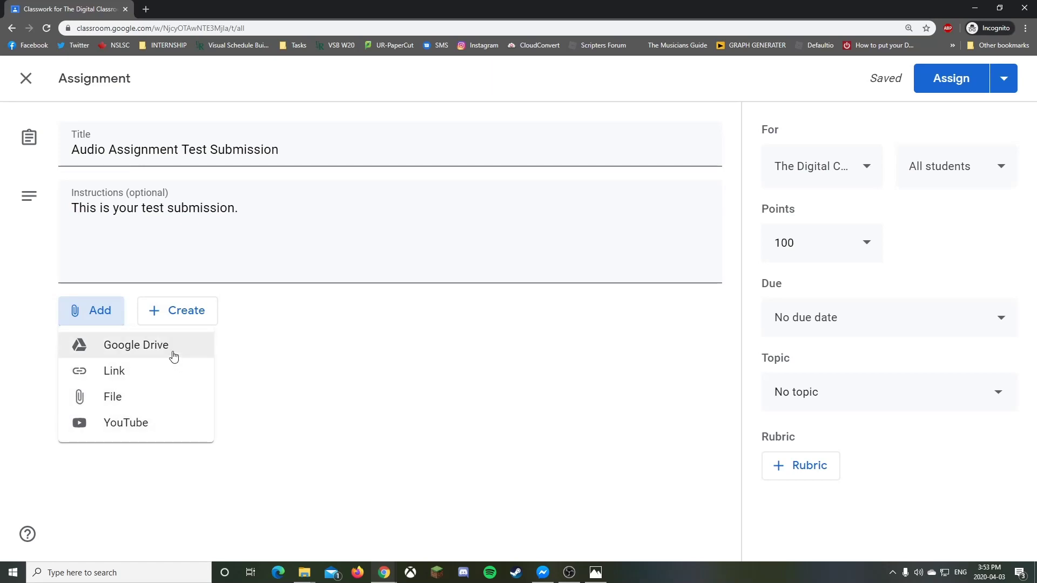
{"action": "left_click", "coordinate": [85, 312]}
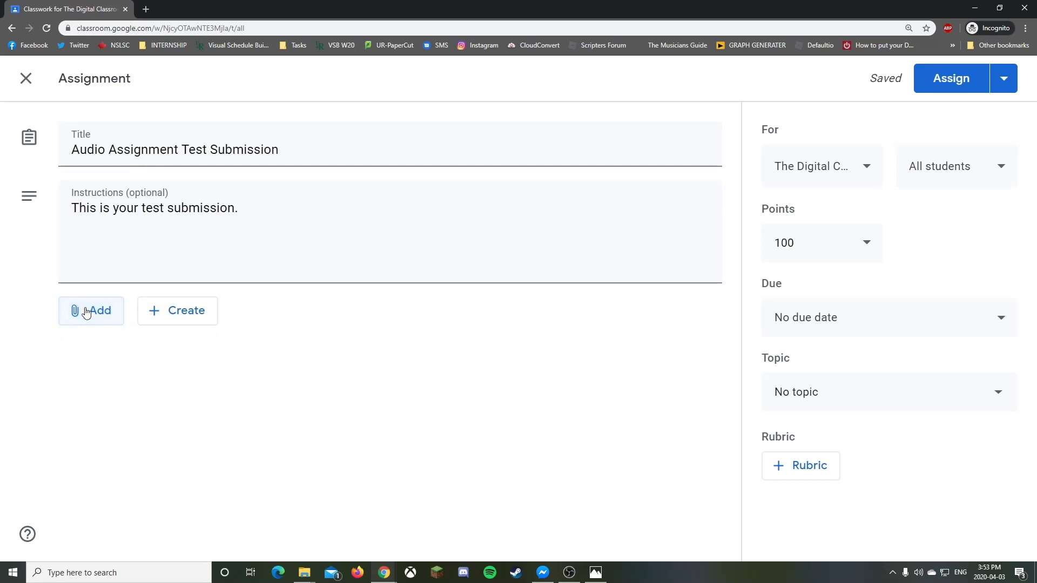
- Attach the Audio Assignment Intro document from Google Drive, shared as "Students can view file"
{"action": "left_click", "coordinate": [85, 312]}
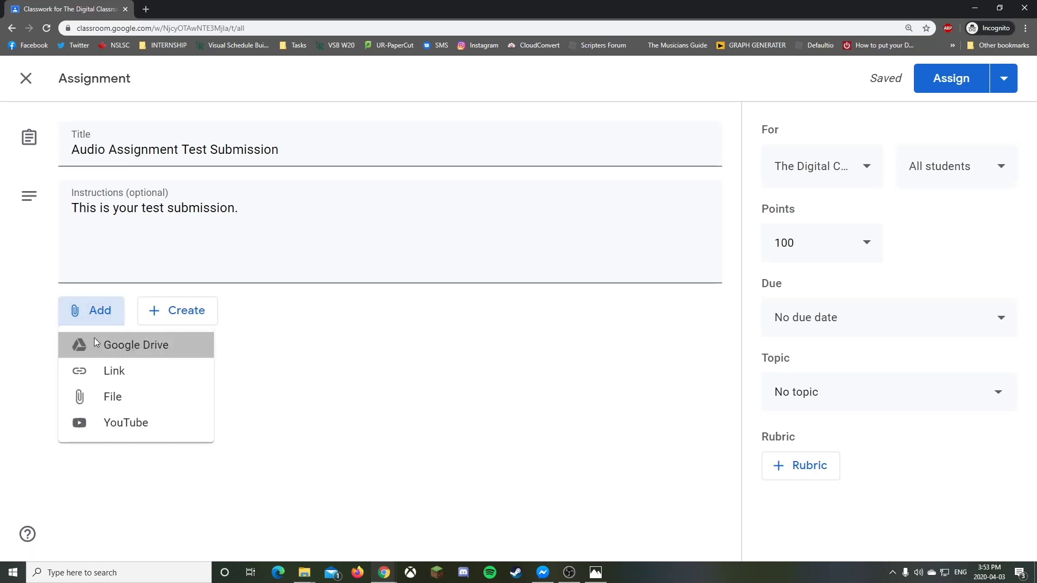
{"action": "left_click", "coordinate": [94, 338]}
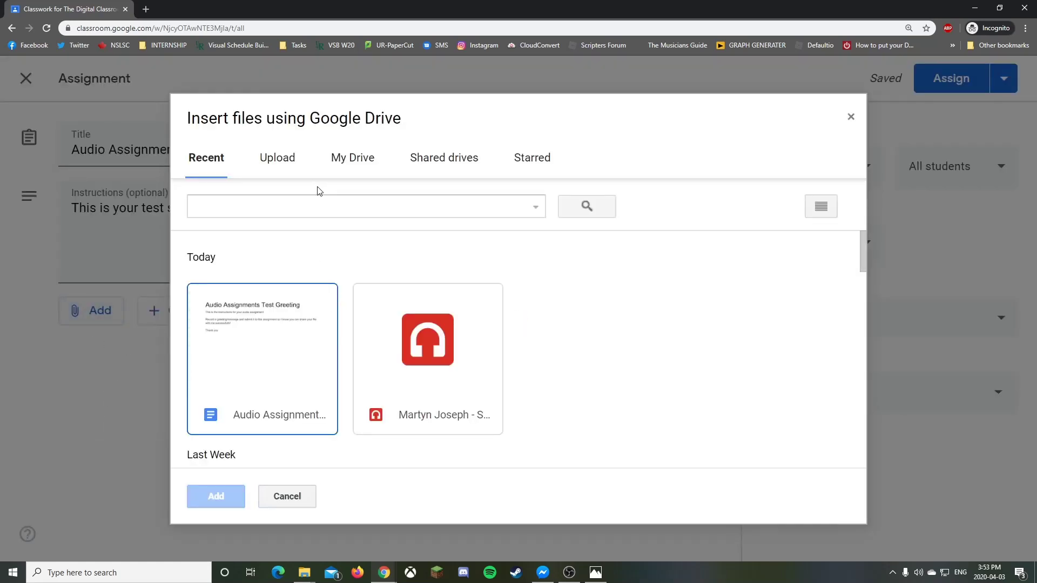
{"action": "left_click", "coordinate": [278, 351]}
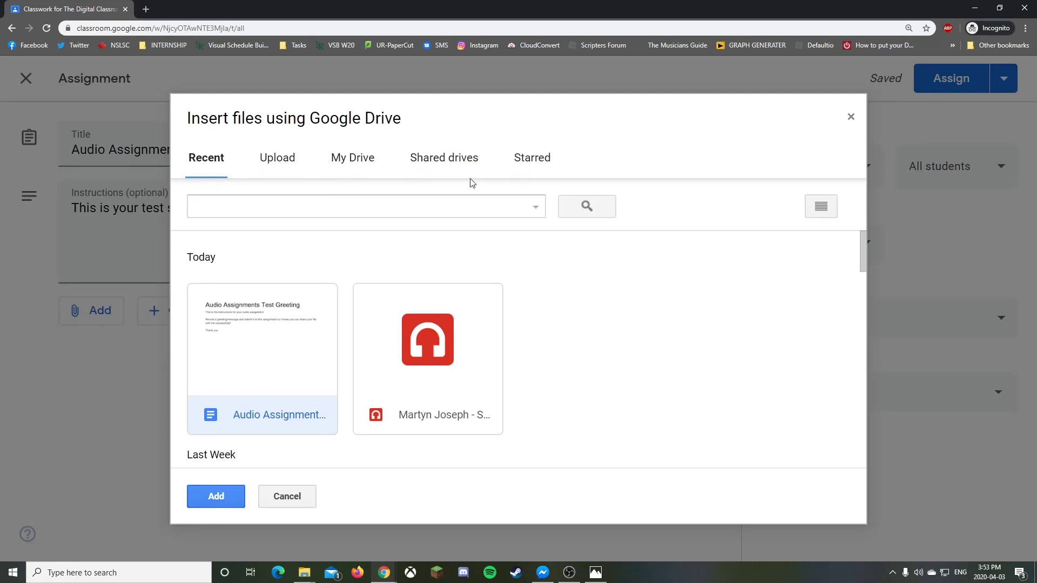
{"action": "left_click", "coordinate": [218, 496]}
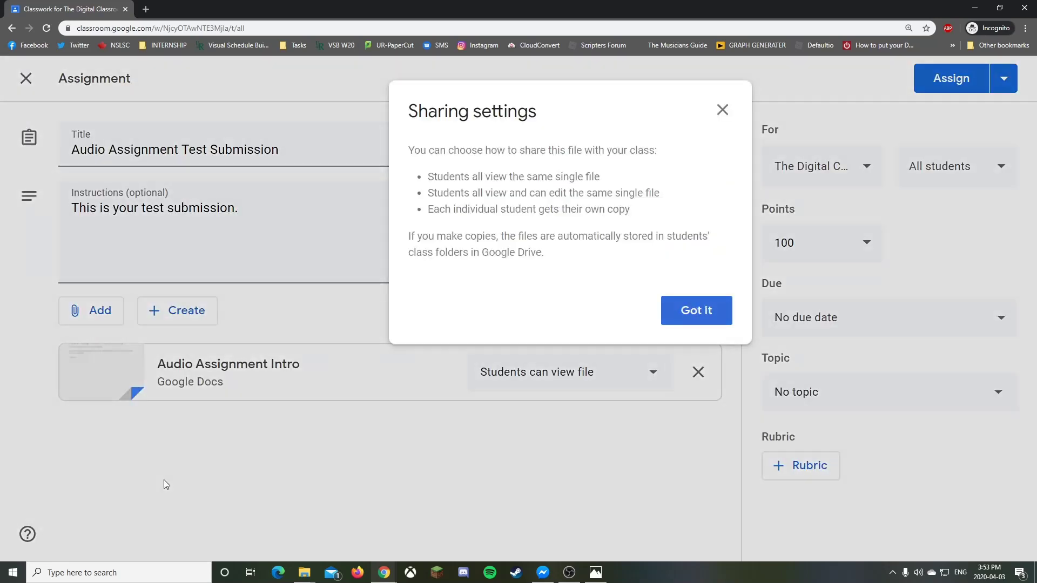
{"action": "left_click", "coordinate": [702, 314]}
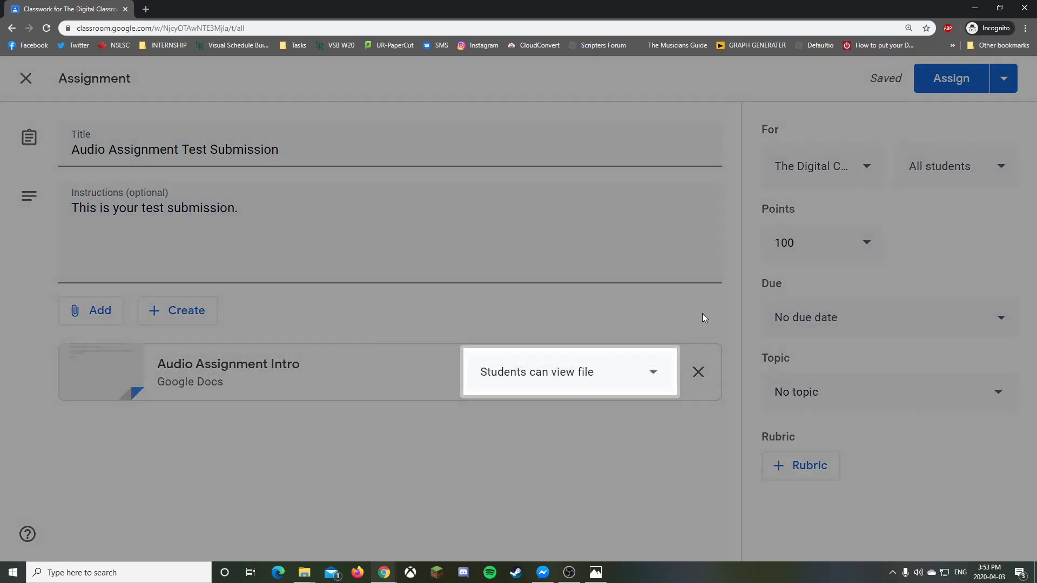
{"action": "left_click", "coordinate": [651, 375]}
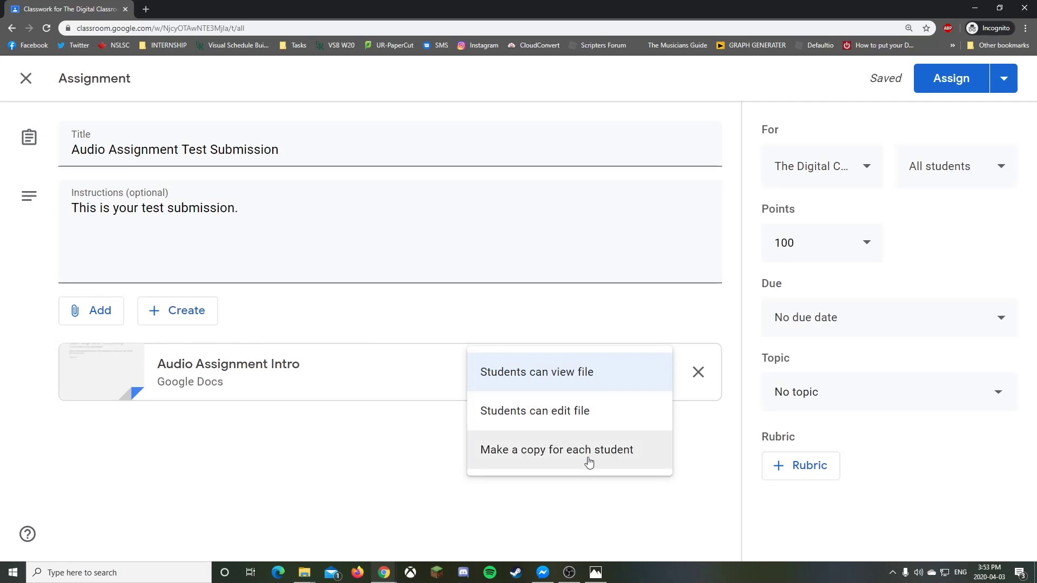
{"action": "left_click", "coordinate": [602, 380]}
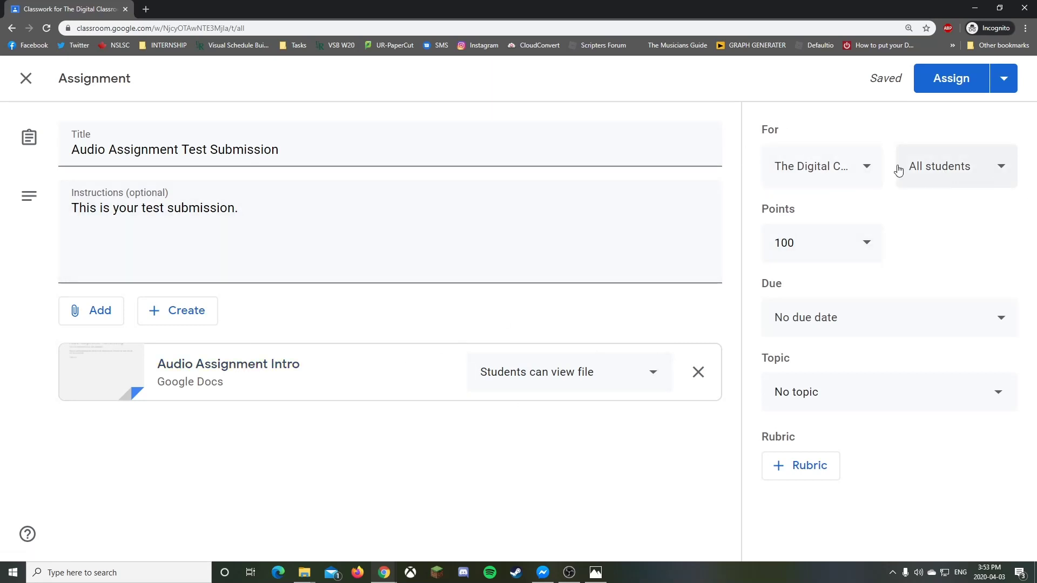
{"action": "left_click", "coordinate": [847, 174]}
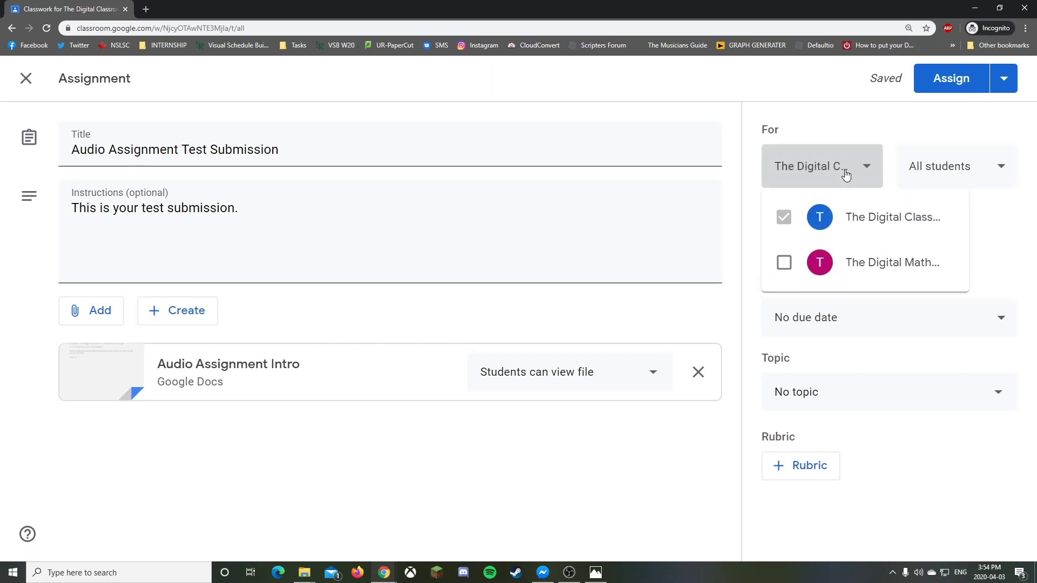
{"action": "left_click", "coordinate": [792, 263]}
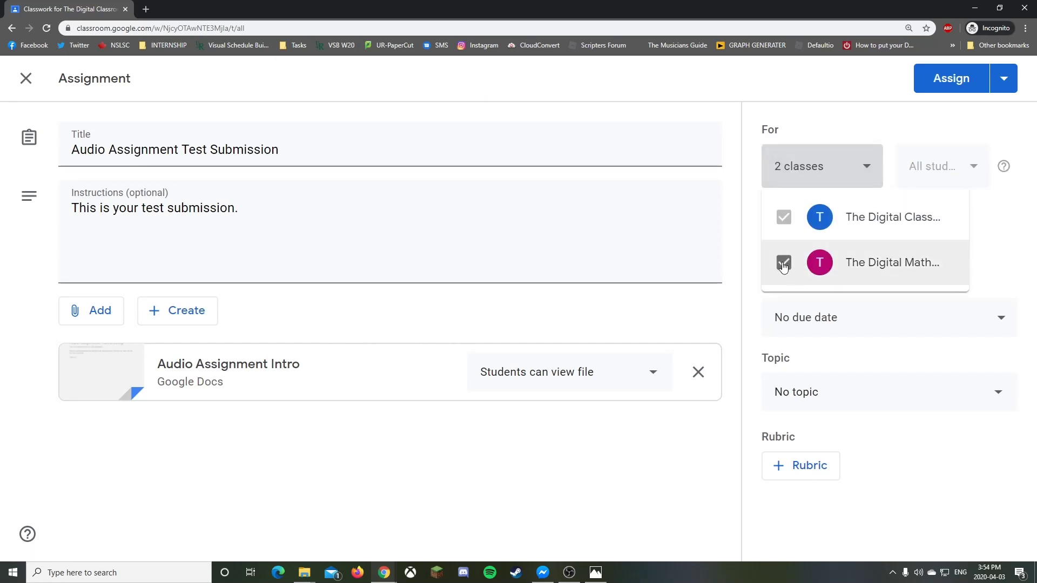
{"action": "left_click", "coordinate": [804, 262]}
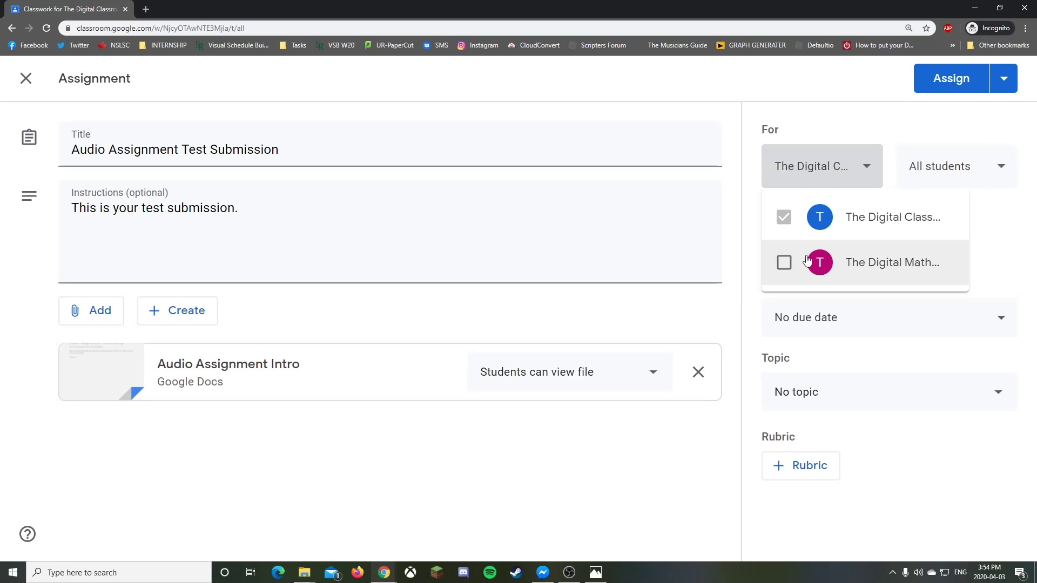
{"action": "left_click", "coordinate": [862, 122]}
{"action": "left_click", "coordinate": [959, 164]}
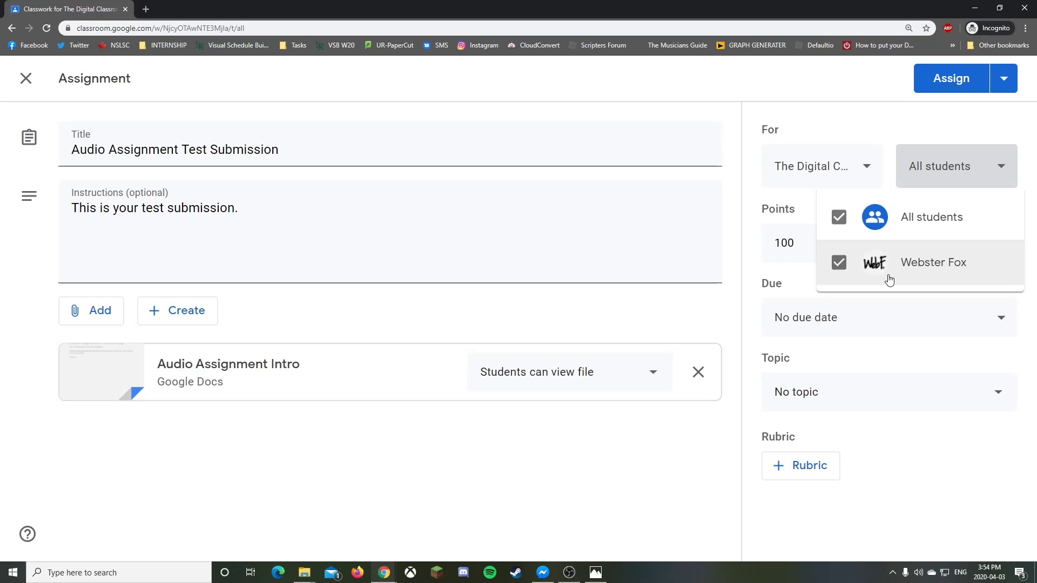
{"action": "left_click", "coordinate": [840, 264]}
{"action": "left_click", "coordinate": [843, 265]}
{"action": "left_click", "coordinate": [953, 168]}
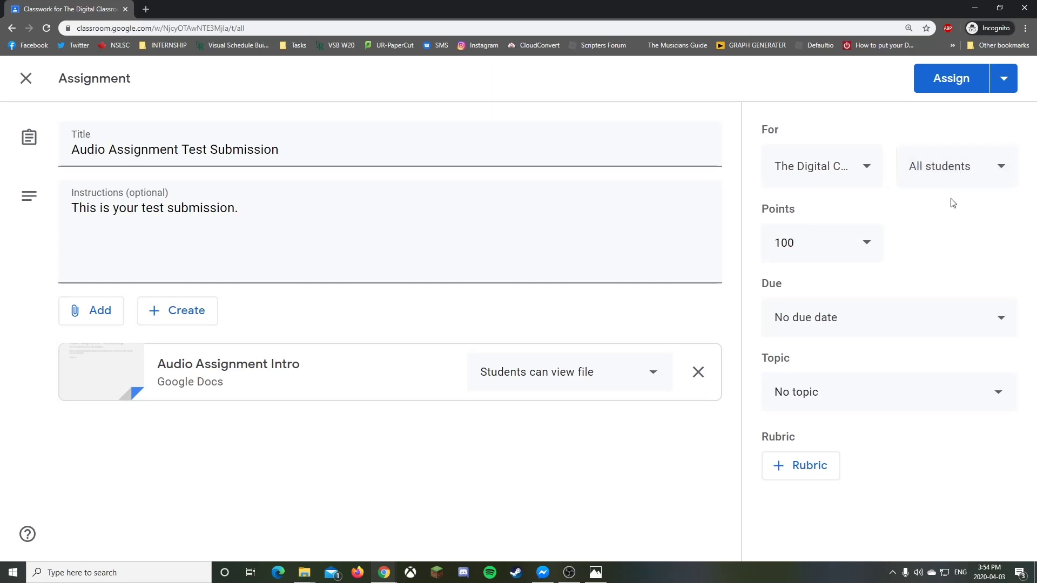
- Try a point value of 40 for the assignment and switch it to Ungraded
{"action": "left_click", "coordinate": [841, 240]}
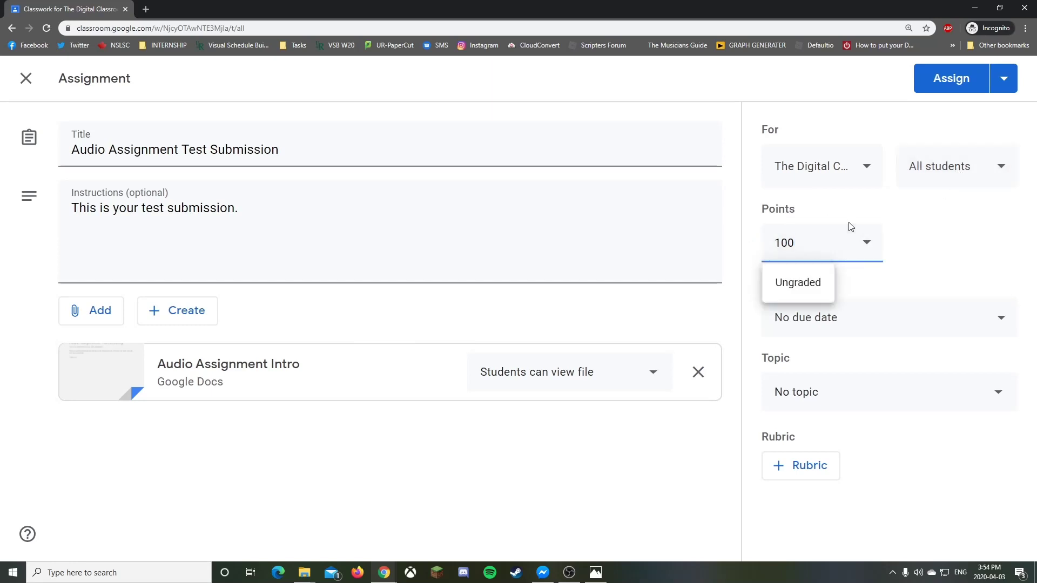
{"action": "key", "text": "BackSpace"}
{"action": "type", "text": "4"}
{"action": "type", "text": "0"}
{"action": "left_click", "coordinate": [832, 283]}
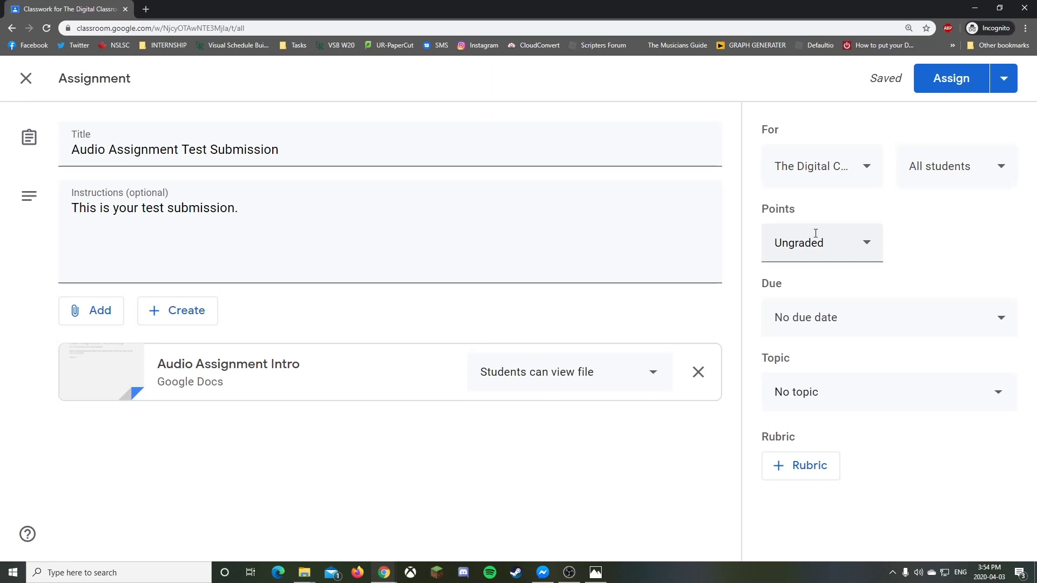
- Set the assignment's points to 10
{"action": "left_click", "coordinate": [861, 243]}
{"action": "left_click_drag", "start_coordinate": [828, 240], "coordinate": [745, 208]}
{"action": "type", "text": "10"}
{"action": "left_click", "coordinate": [919, 224]}
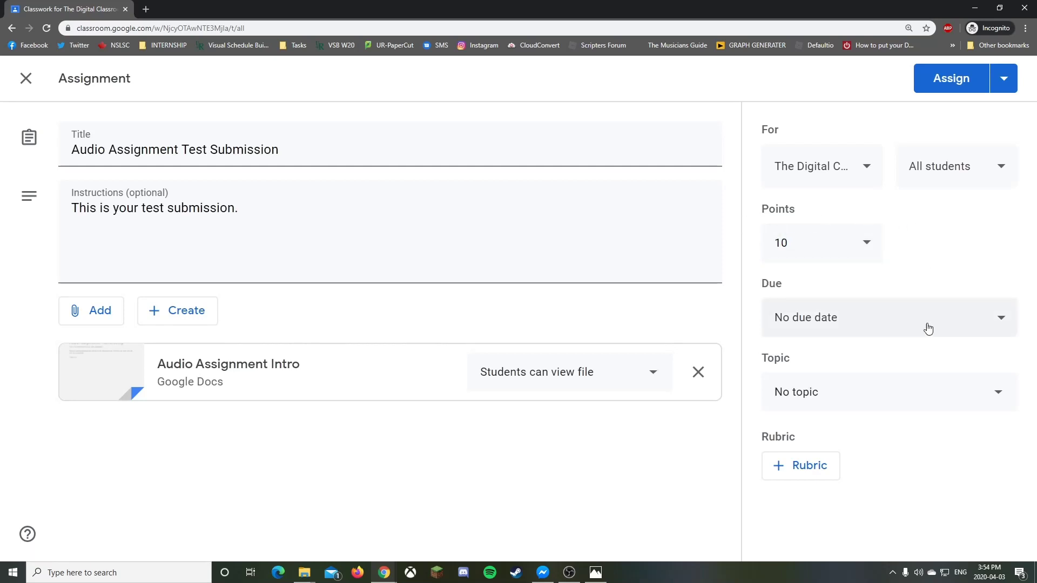
- Set the assignment's due date to Apr 6, 2020
{"action": "left_click", "coordinate": [928, 328]}
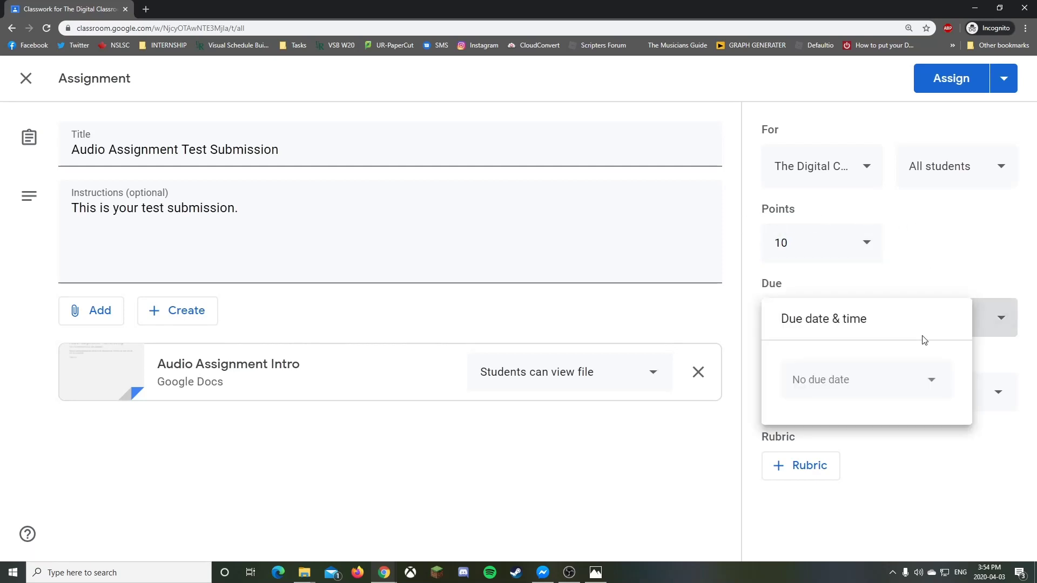
{"action": "left_click", "coordinate": [861, 381]}
{"action": "left_click", "coordinate": [835, 273]}
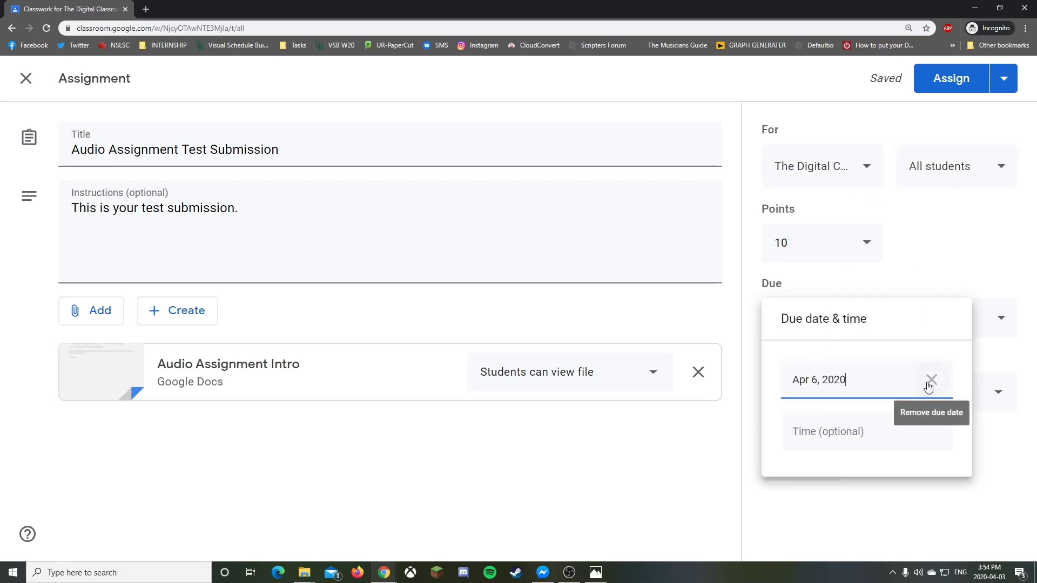
- Set the assignment's due time to 11:59 PM
{"action": "left_click", "coordinate": [851, 433]}
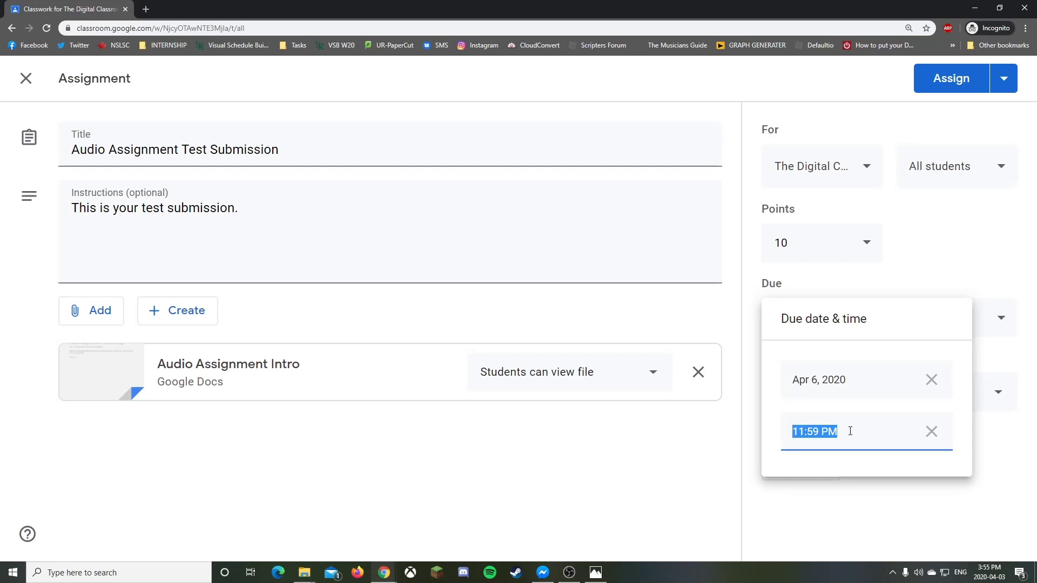
{"action": "left_click", "coordinate": [700, 486]}
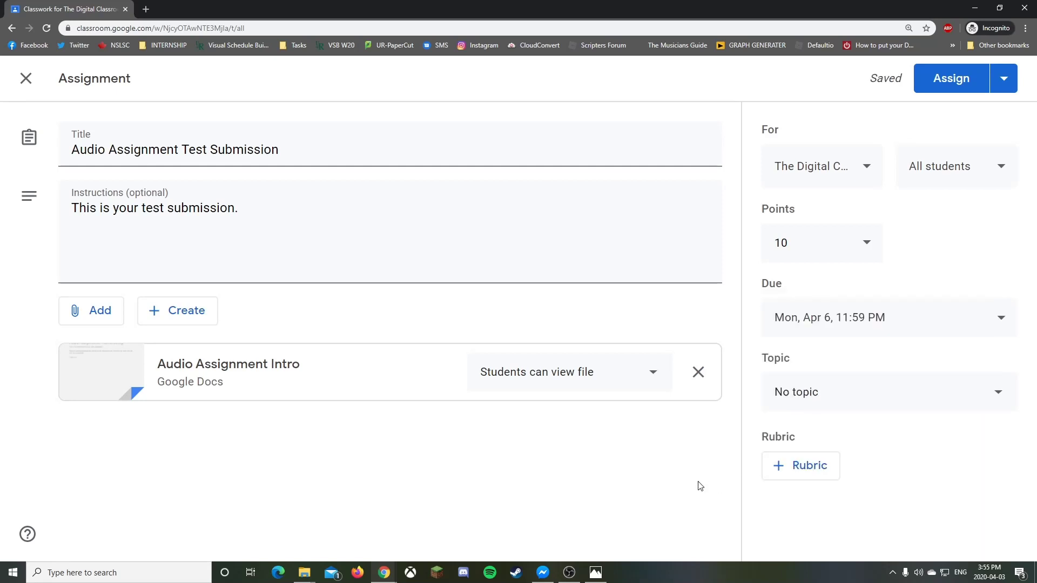
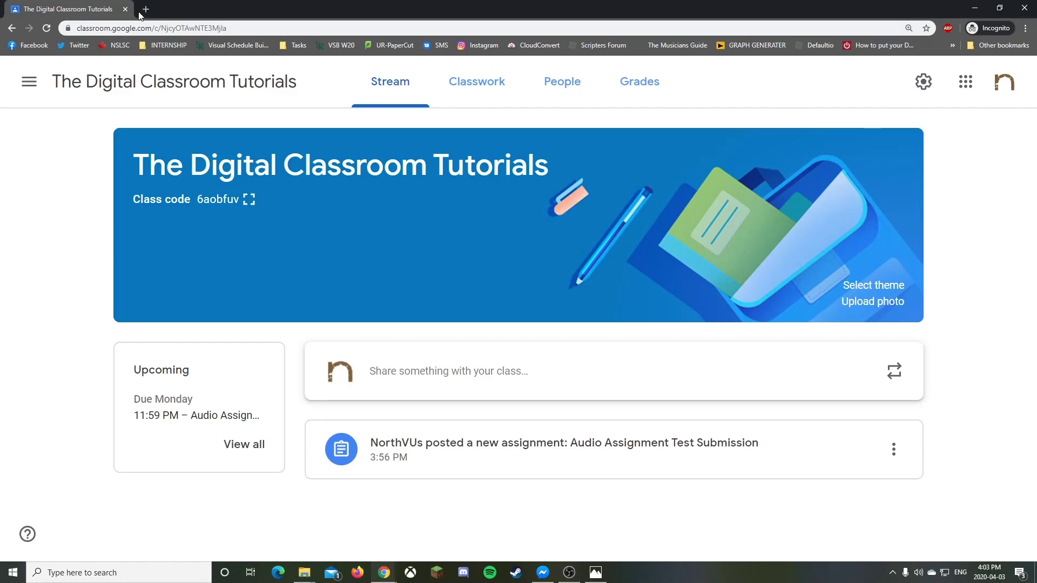
- Open gmail.com in a new browser tab, read the private comment notification for Audio Assignment Test Submission, and close the mailbox
{"action": "left_click", "coordinate": [150, 11]}
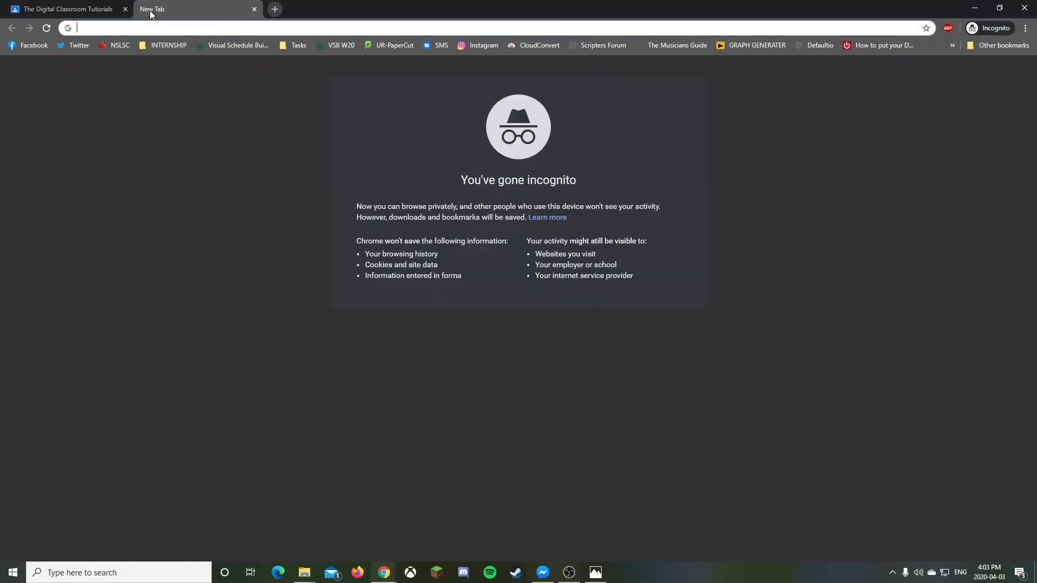
{"action": "type", "text": "gmail.com"}
{"action": "key", "text": "Return"}
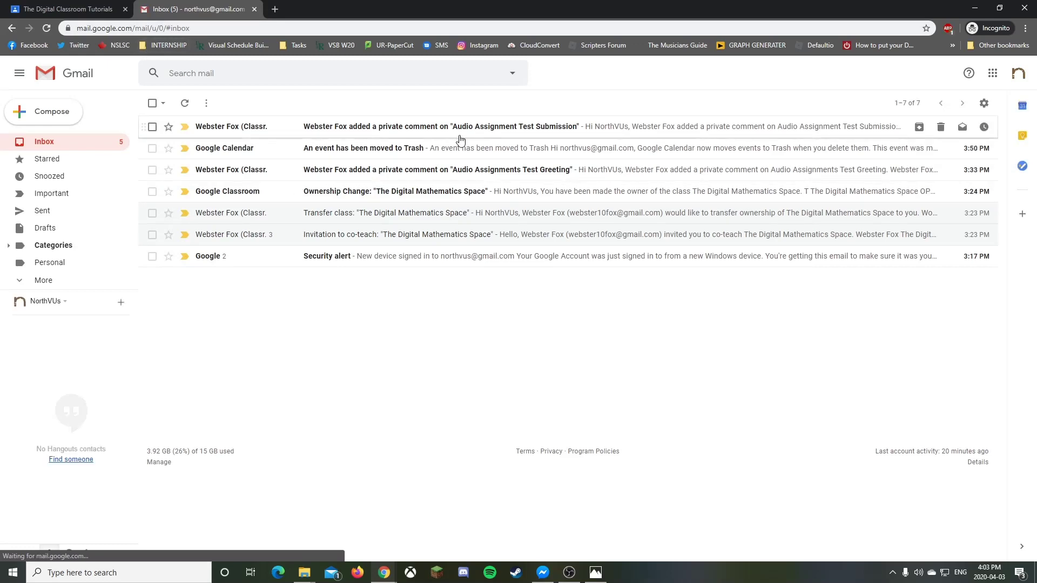
{"action": "left_click", "coordinate": [499, 135]}
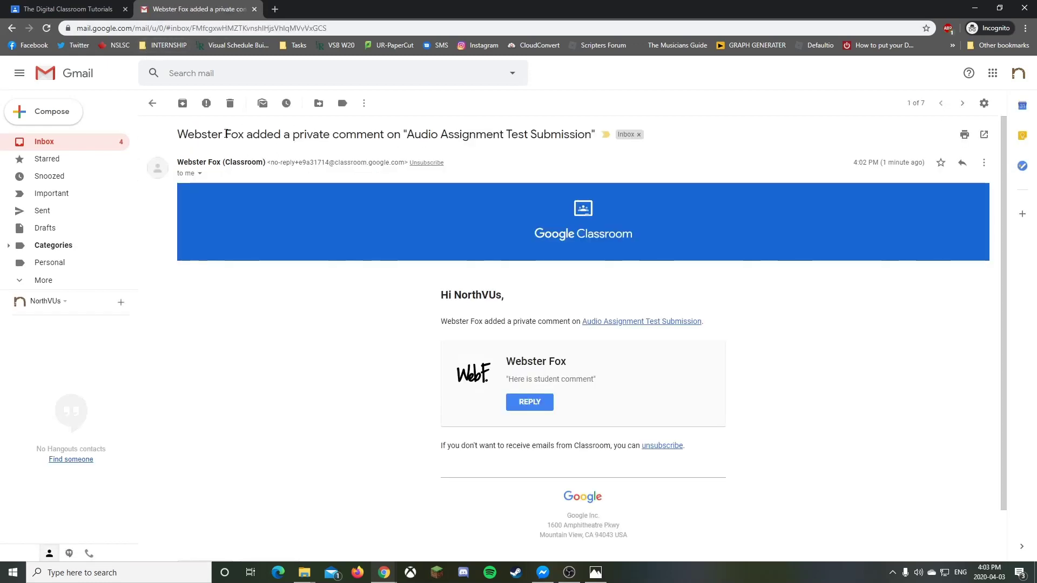
{"action": "left_click", "coordinate": [152, 103]}
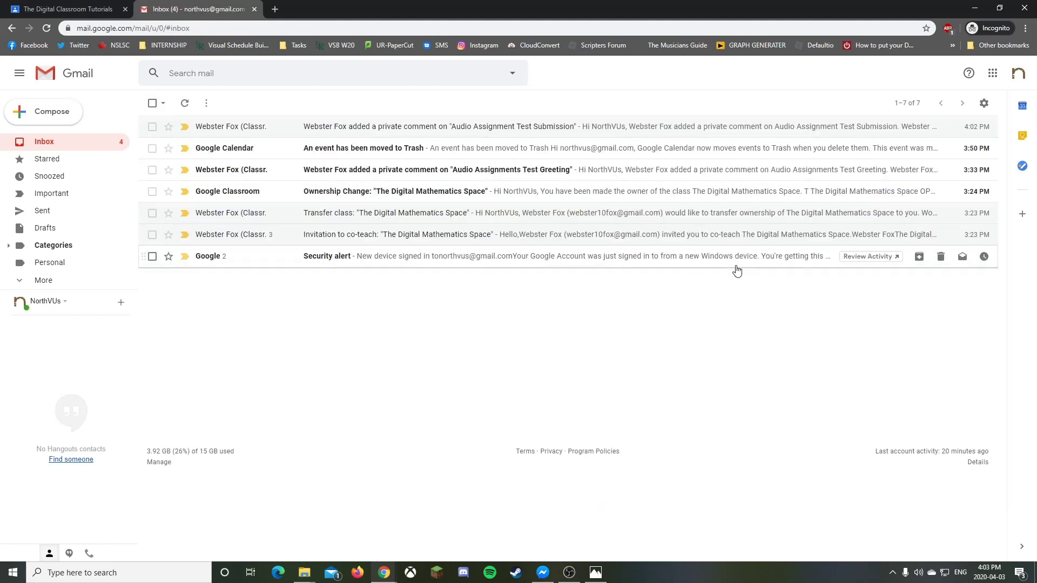
{"action": "left_click", "coordinate": [254, 8]}
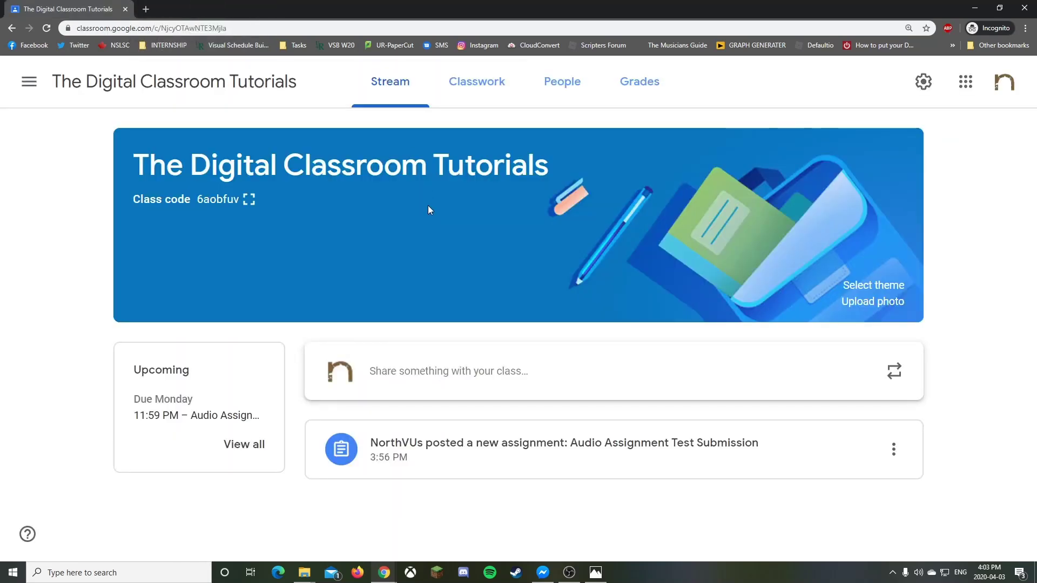
- Open the student's turned-in work for Audio Assignment Test Submission and listen to part of the this2records audio file
{"action": "left_click", "coordinate": [631, 465]}
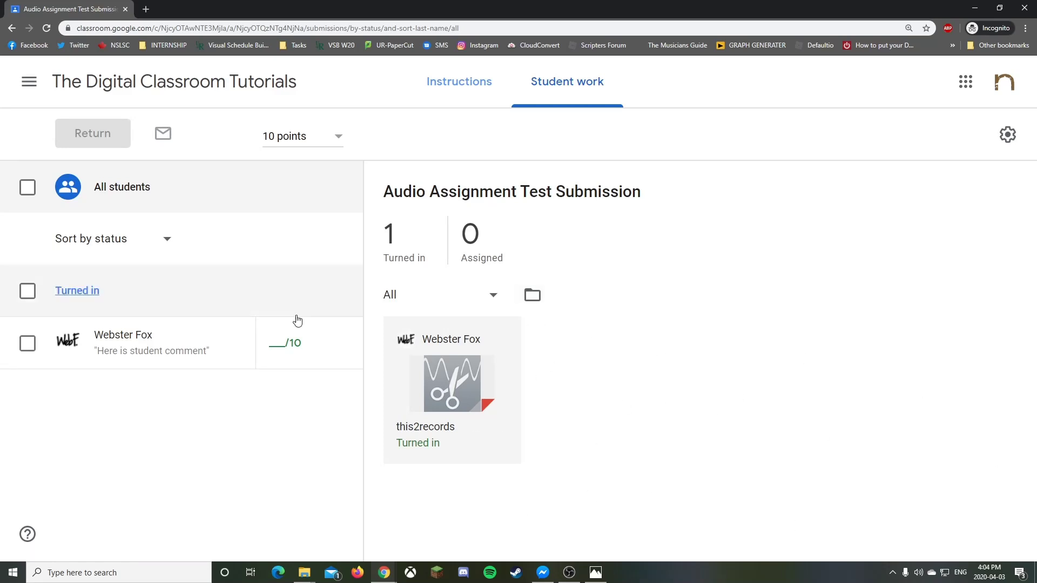
{"action": "left_click", "coordinate": [175, 344]}
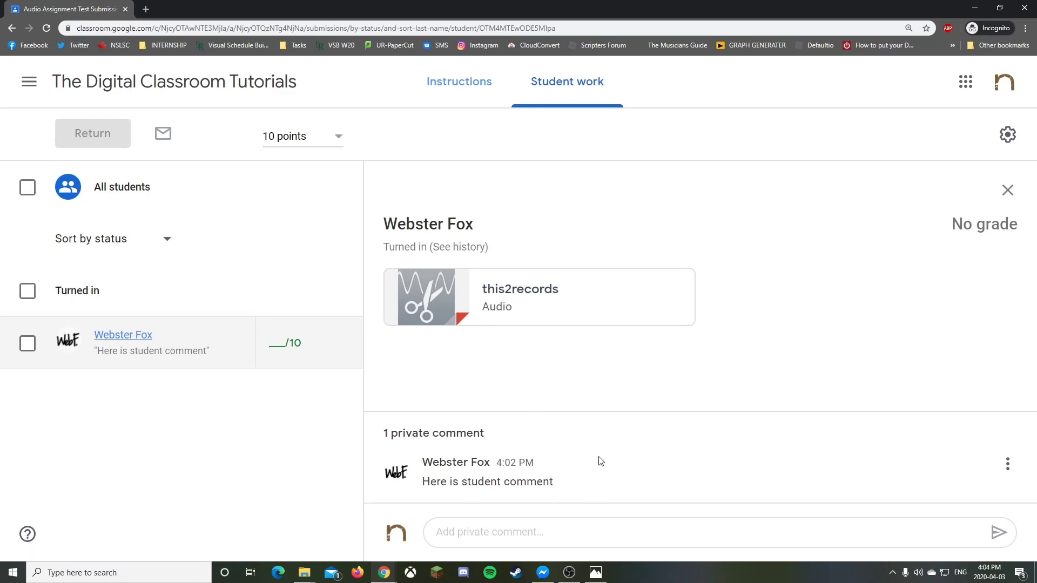
{"action": "left_click", "coordinate": [499, 293]}
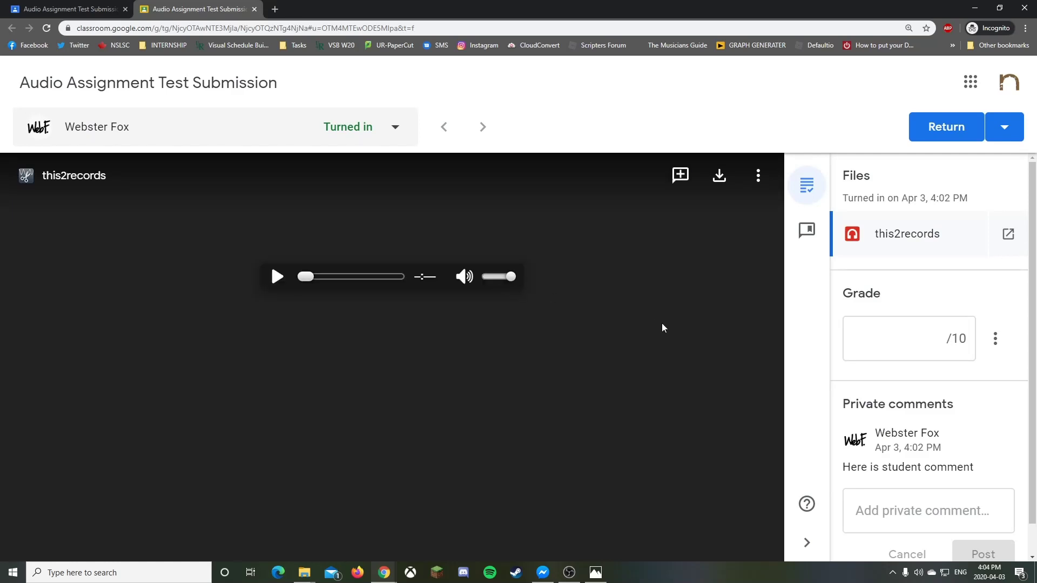
{"action": "left_click", "coordinate": [278, 277]}
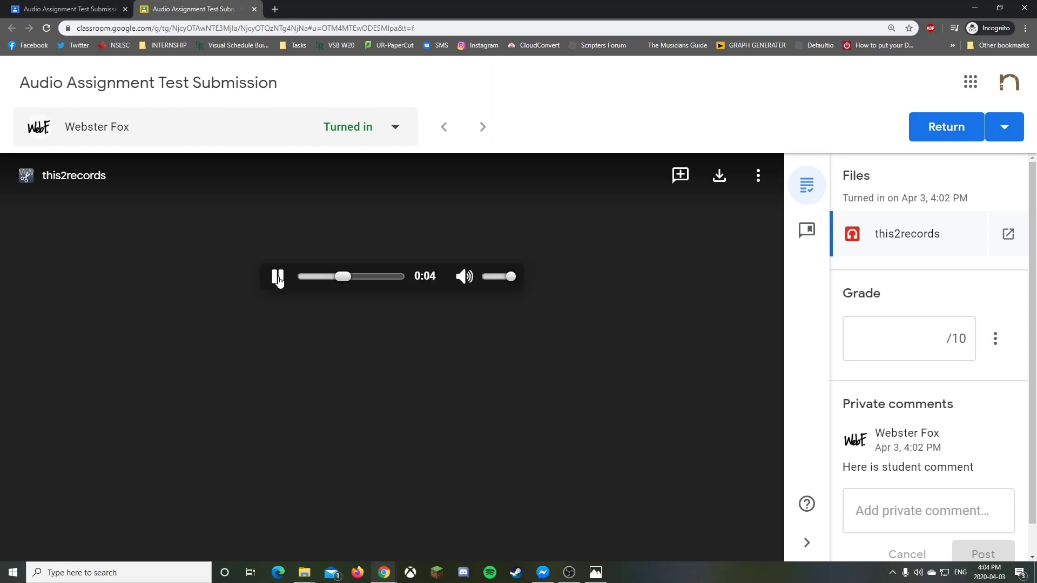
{"action": "left_click", "coordinate": [278, 278]}
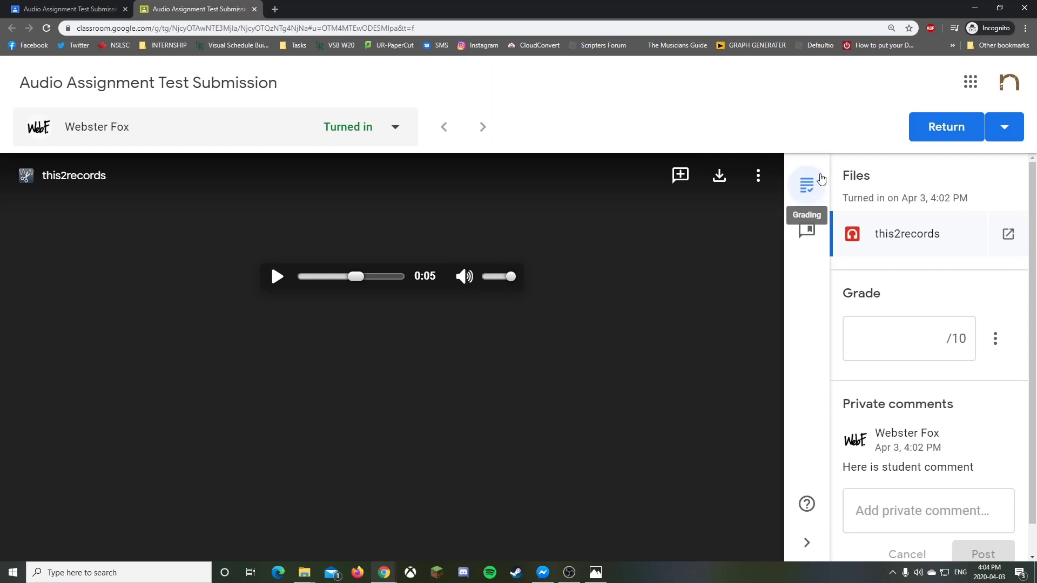
- Grade the student's audio submission 10 out of 10
{"action": "left_click", "coordinate": [910, 341]}
{"action": "type", "text": "10"}
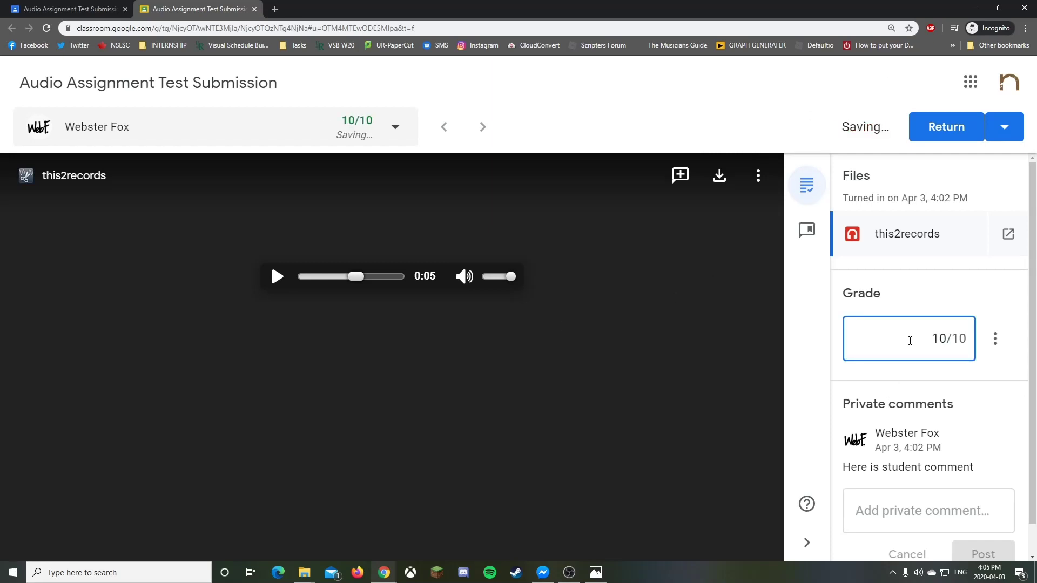
{"action": "left_click", "coordinate": [942, 304]}
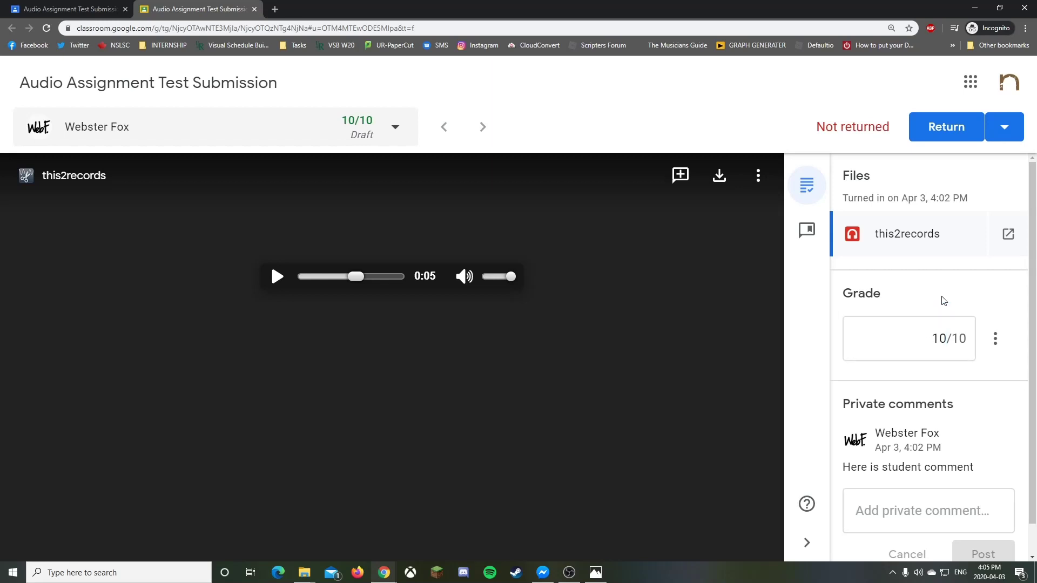
- Post the private comment "Aweosme!" on the student's submission
{"action": "left_click", "coordinate": [895, 522]}
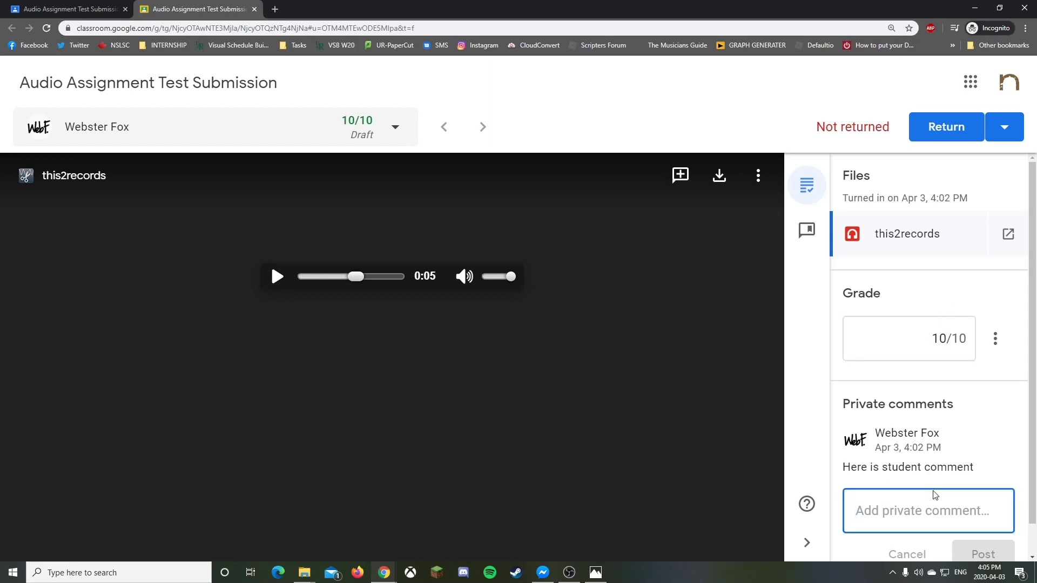
{"action": "type", "text": "Aweosme!"}
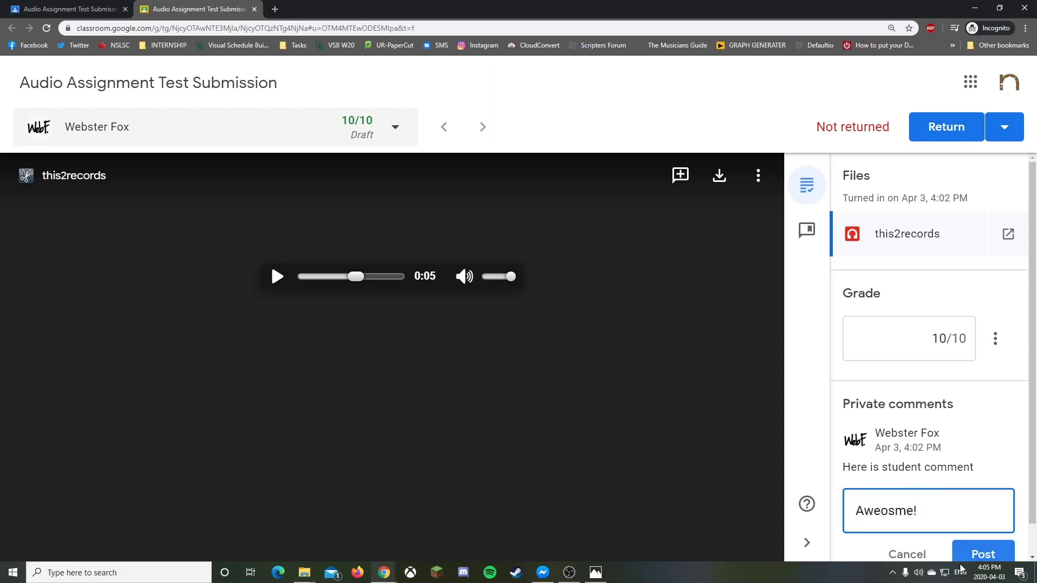
{"action": "left_click", "coordinate": [983, 546]}
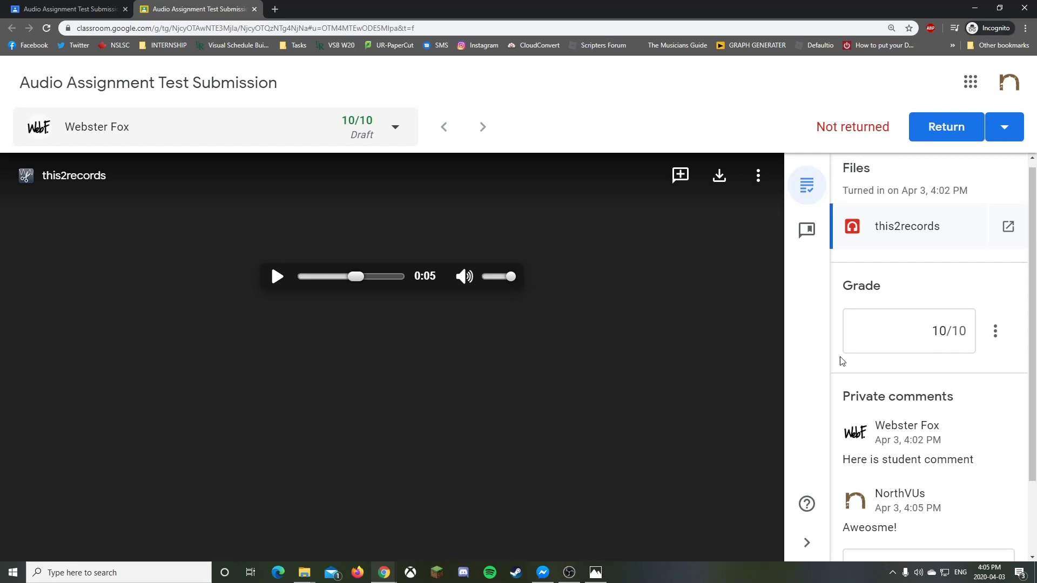
{"action": "scroll", "coordinate": [854, 392], "scroll_direction": "down", "scroll_amount": 1}
{"action": "scroll", "coordinate": [888, 400], "scroll_direction": "up", "scroll_amount": 1}
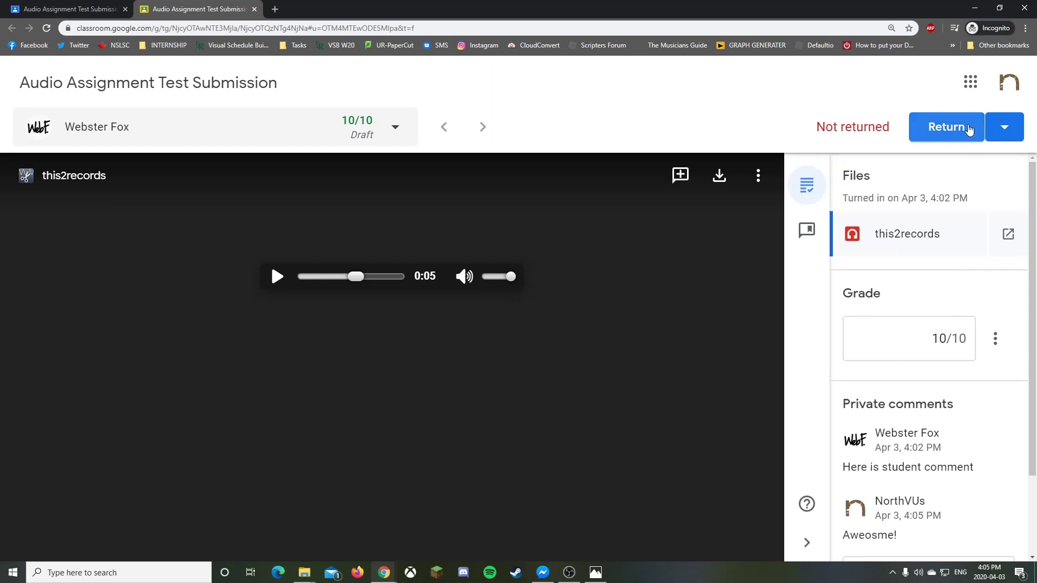
{"action": "left_click", "coordinate": [997, 128]}
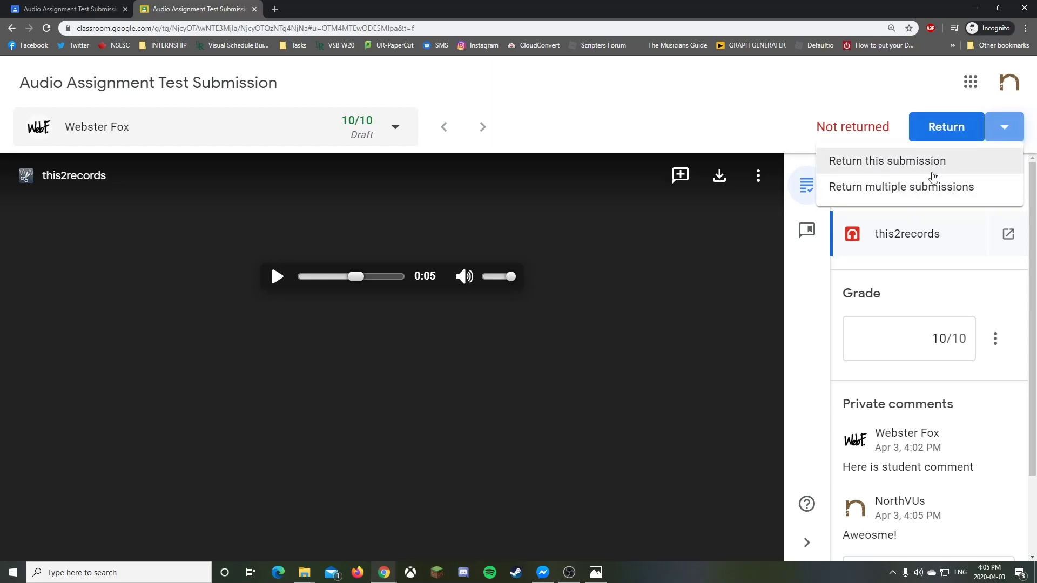
{"action": "left_click", "coordinate": [771, 124]}
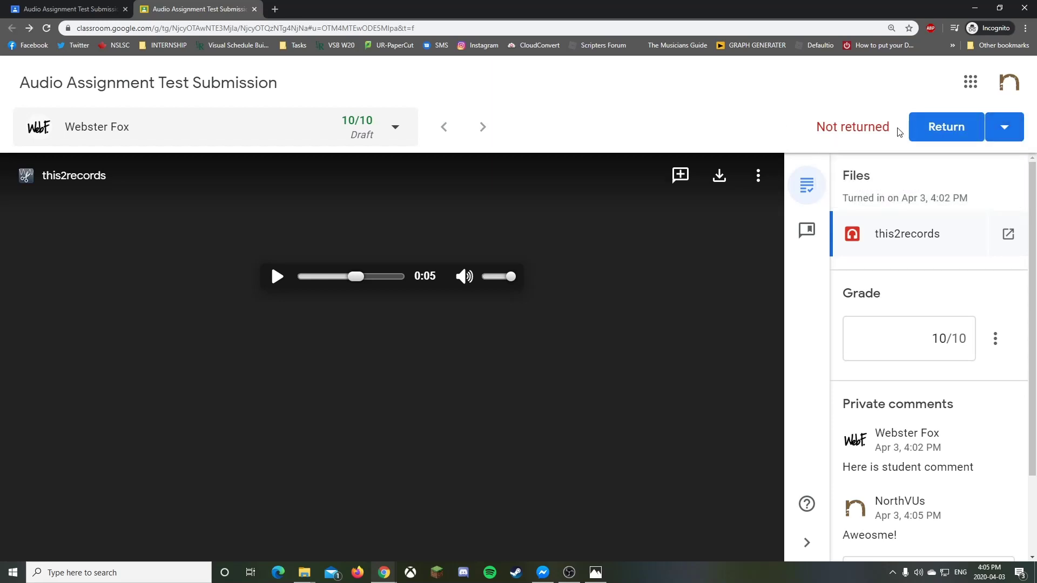
{"action": "left_click", "coordinate": [1003, 127]}
{"action": "left_click", "coordinate": [776, 135]}
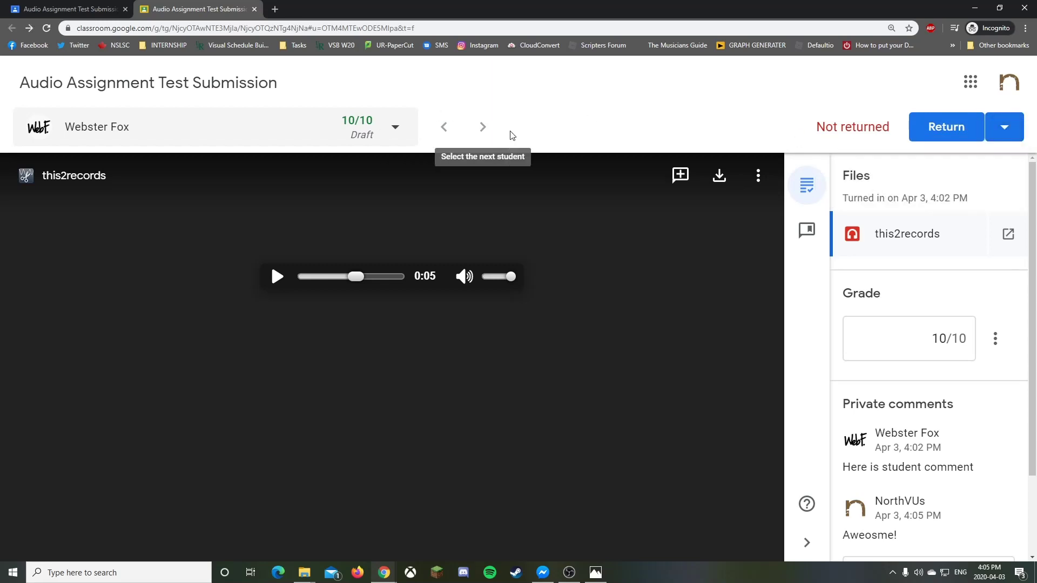
- Return the graded submission to the student and close its grading page
{"action": "left_click", "coordinate": [953, 140]}
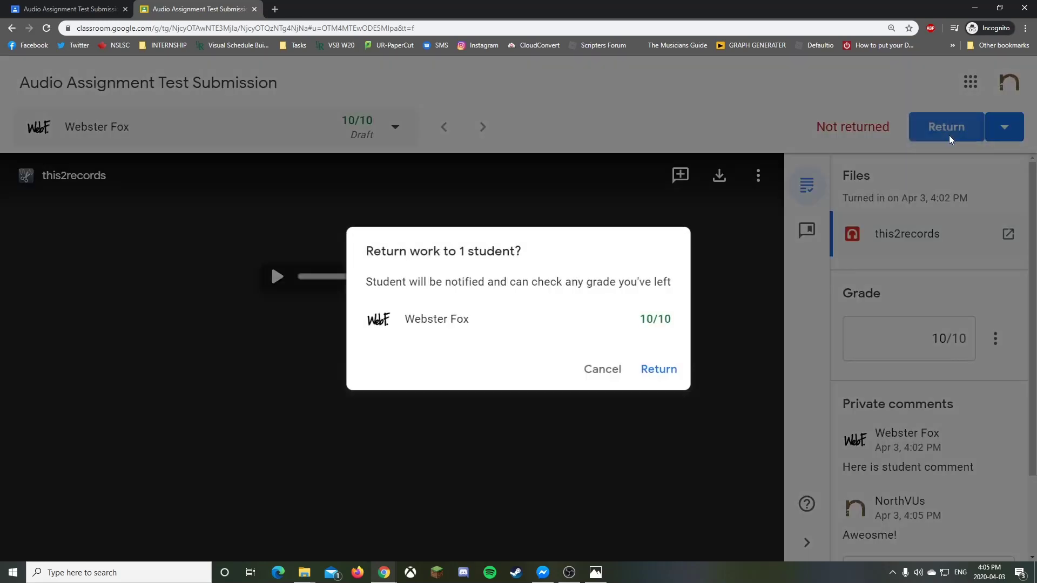
{"action": "left_click", "coordinate": [659, 371]}
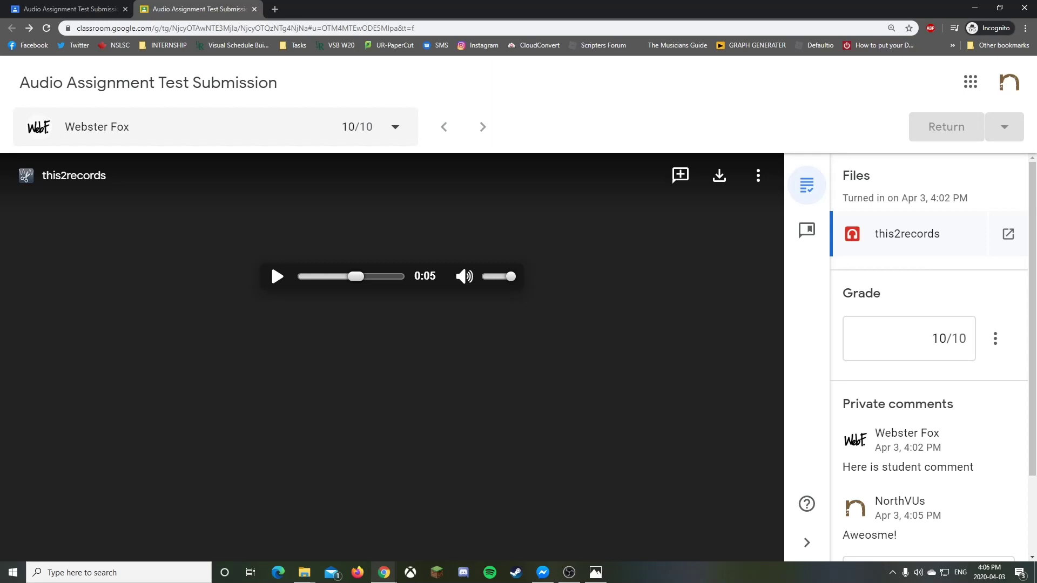
{"action": "key", "text": "ctrl+w"}
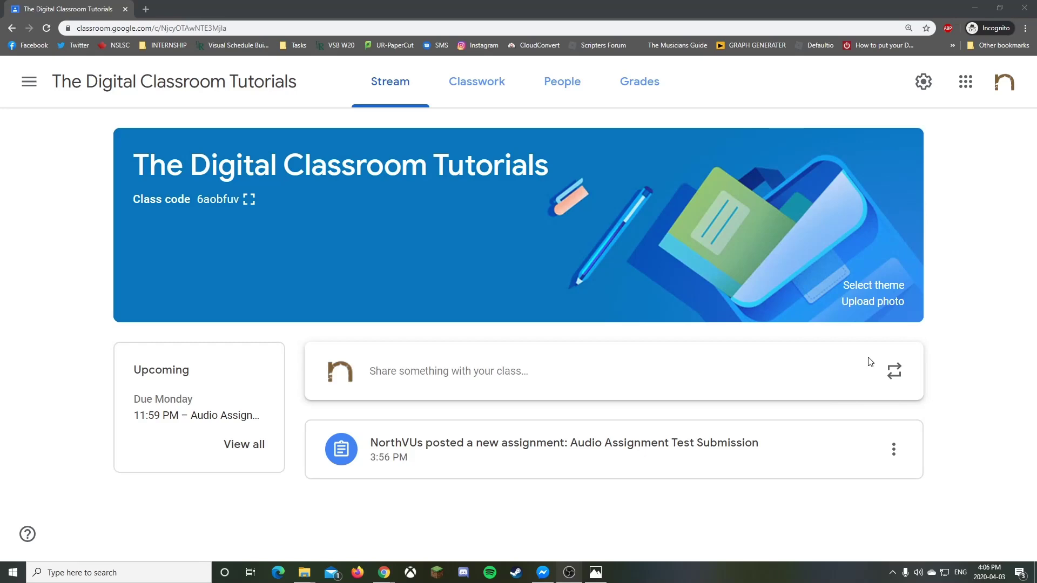
- Check the student's audio assignment mark in the class gradebook, view the submission from there, and close it again
{"action": "left_click", "coordinate": [653, 81]}
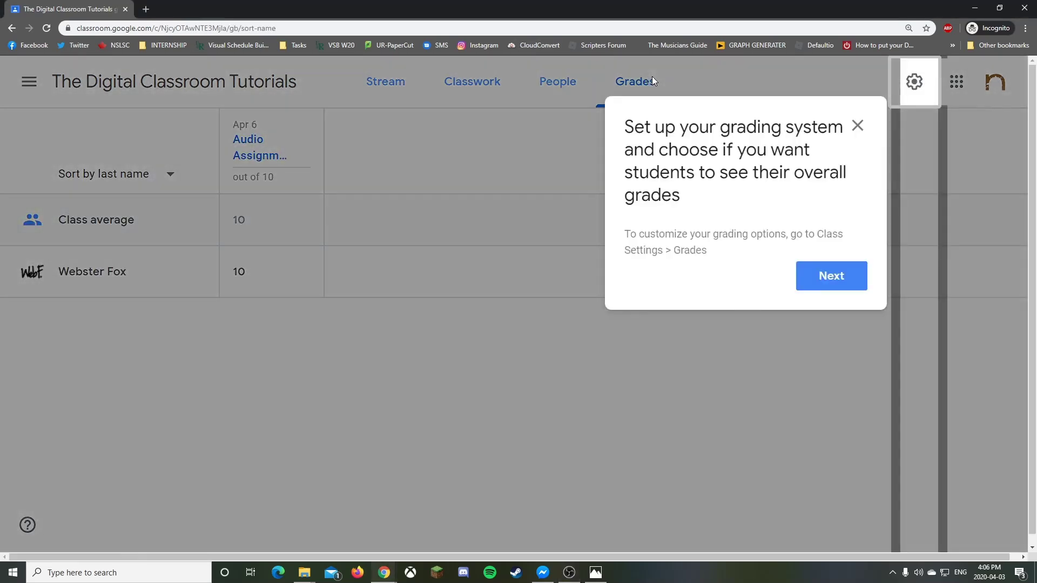
{"action": "left_click", "coordinate": [857, 127]}
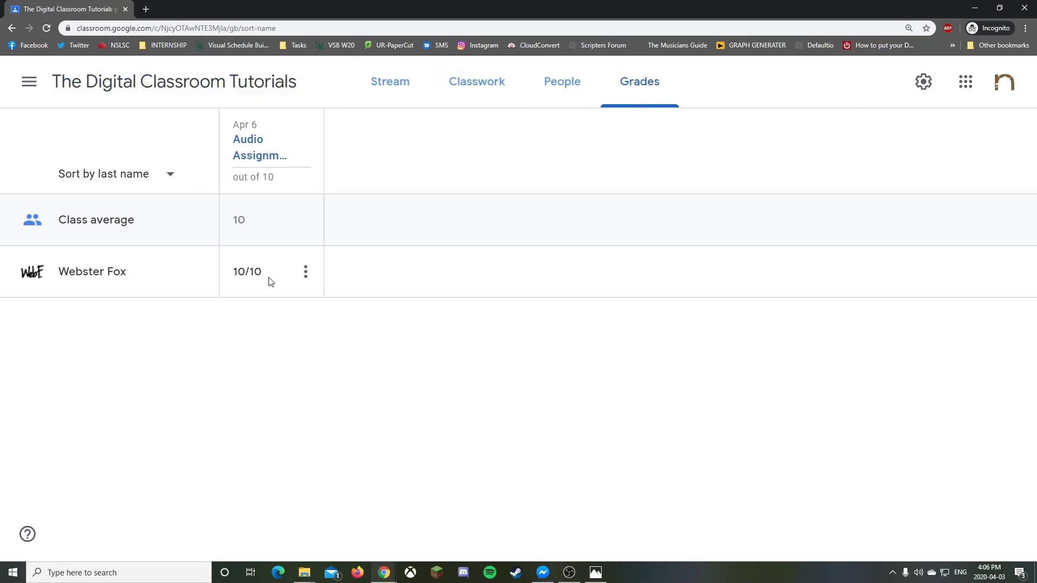
{"action": "left_click", "coordinate": [305, 273]}
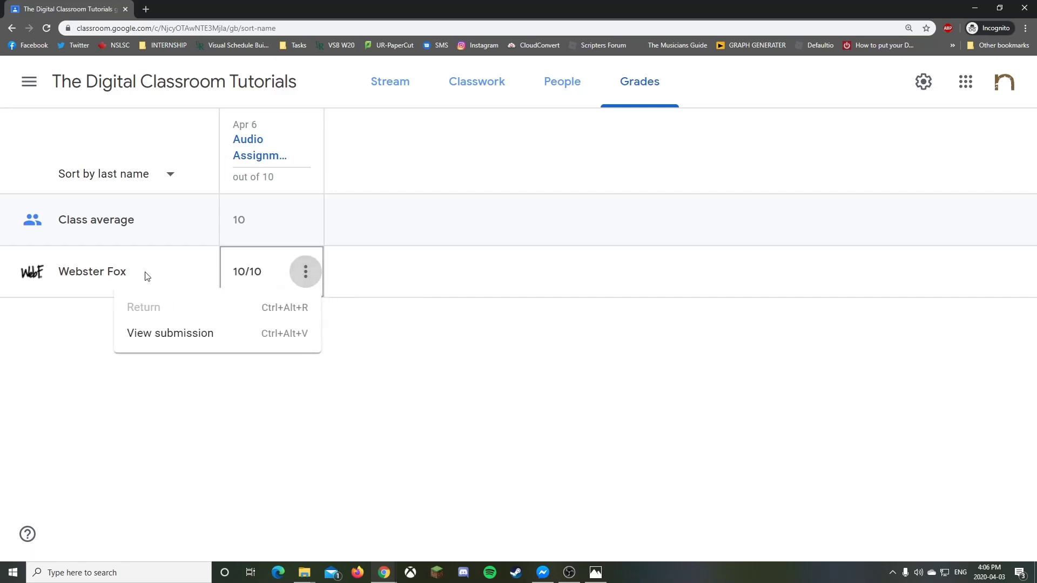
{"action": "left_click", "coordinate": [230, 329]}
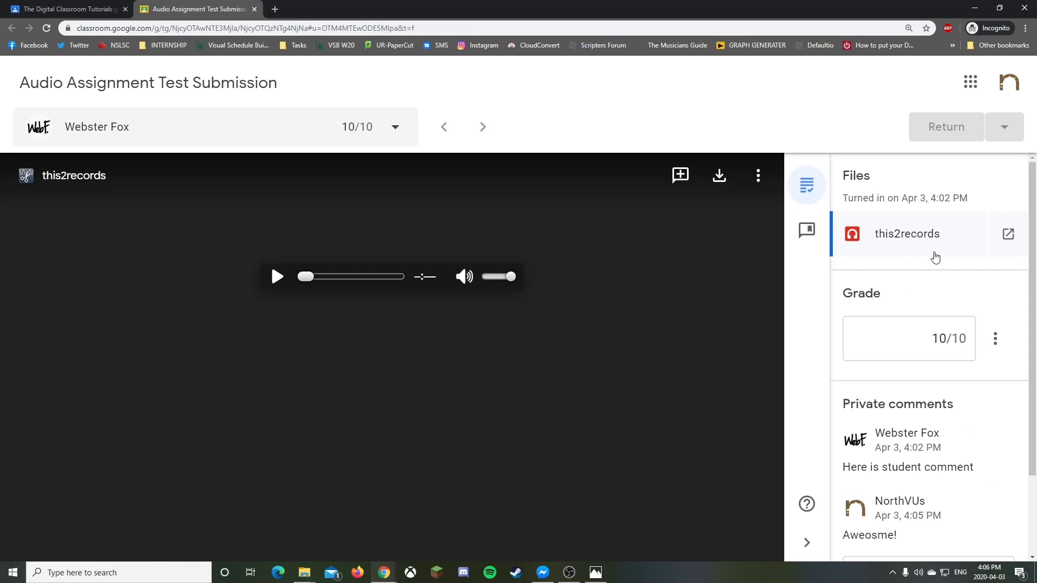
{"action": "left_click", "coordinate": [256, 10]}
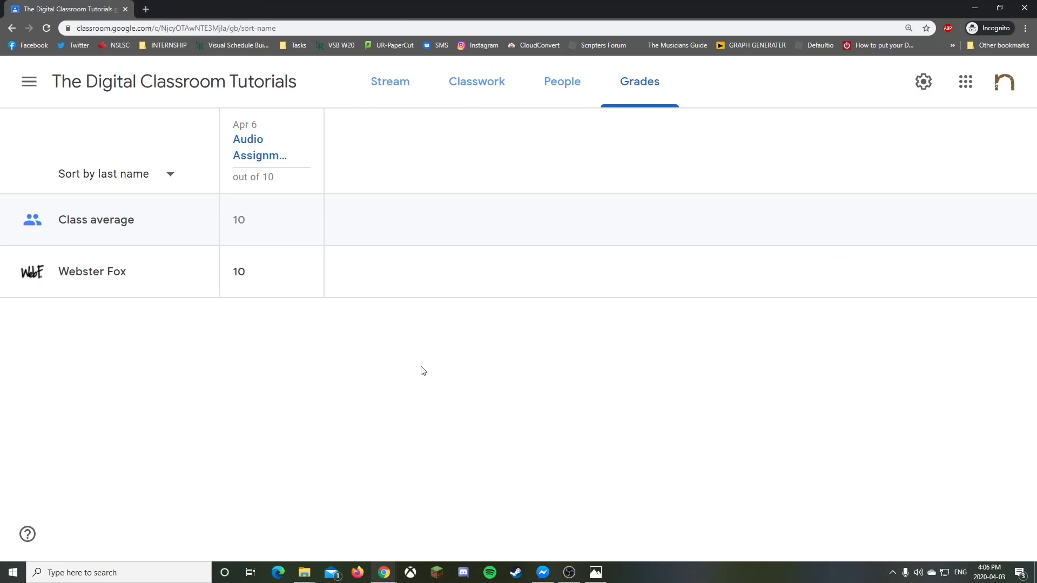